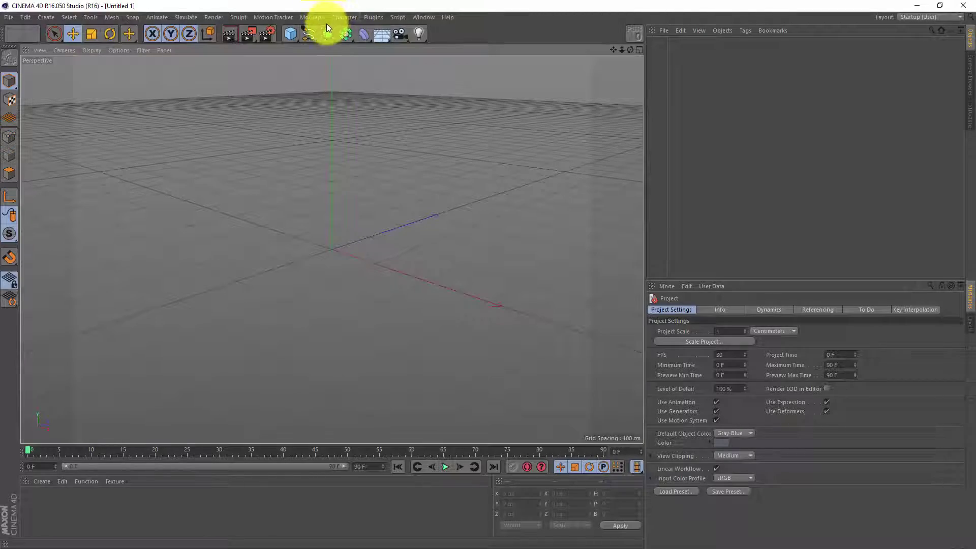
- Add a cube sized 20 × 20 × 3 cm
drag(291, 37, 378, 49)
click(688, 331)
text(20)
key(Return)
click(692, 350)
text(20)
key(Tab)
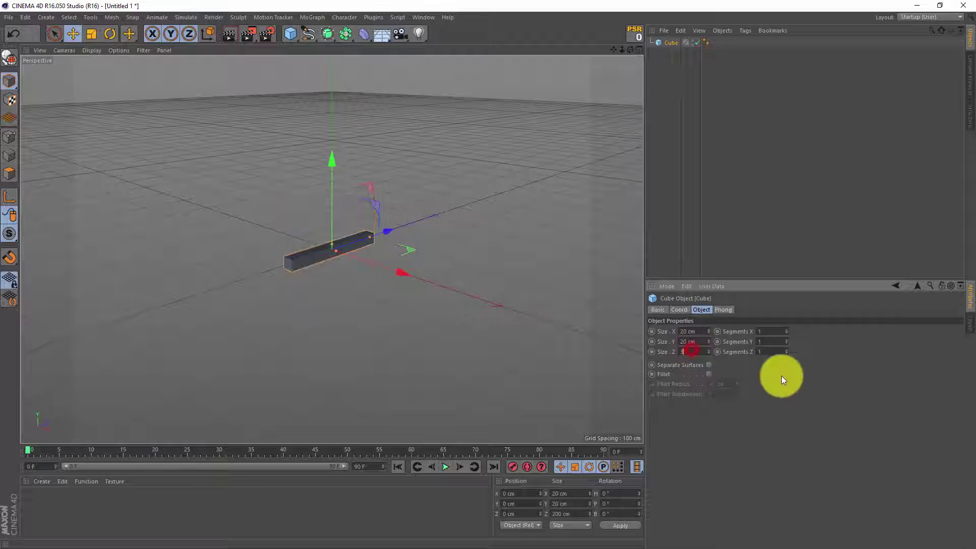
text(3)
key(Return)
- Create a MoGraph Cloner and nest the cube inside it
click(320, 17)
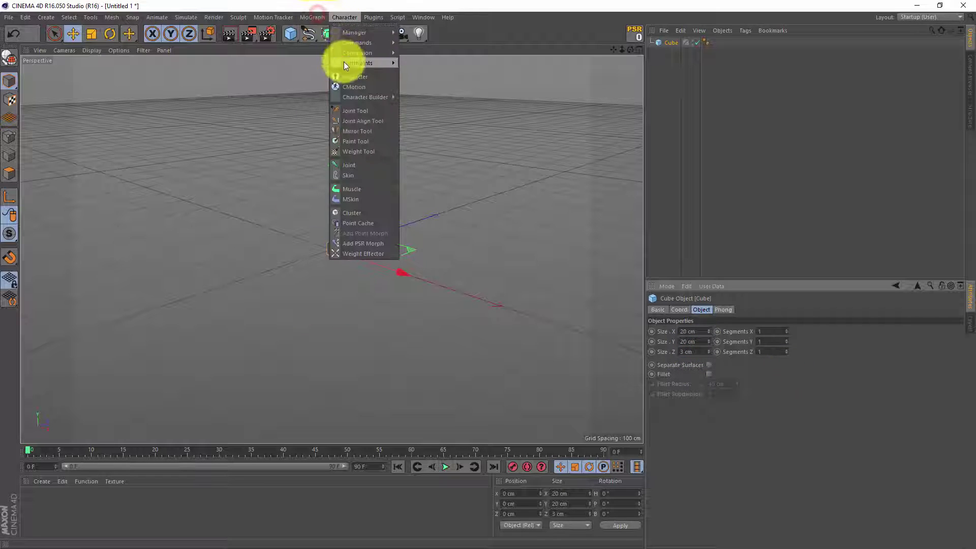
click(330, 97)
drag(669, 54, 669, 42)
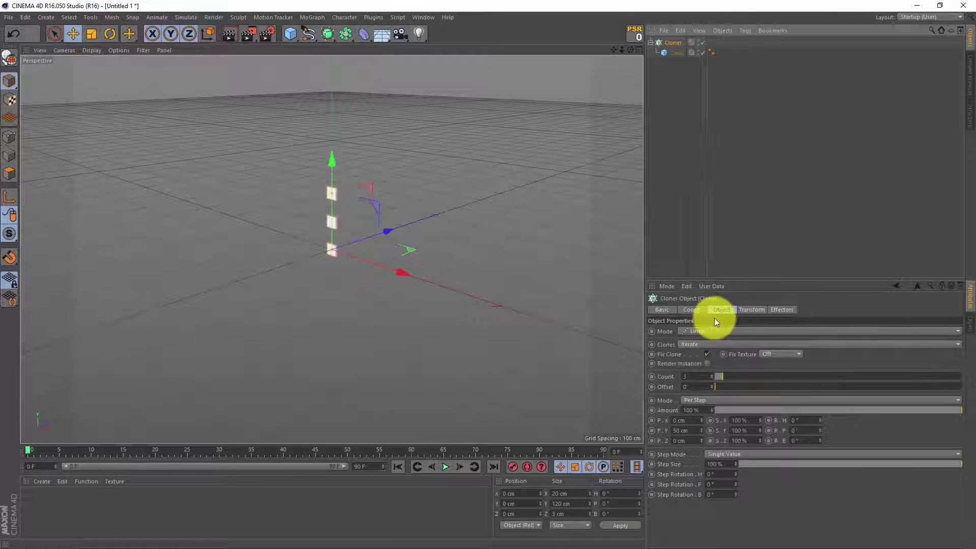
- Switch the Cloner to a 20 × 6 × 1 Grid Array with 1000 cm X size
click(676, 331)
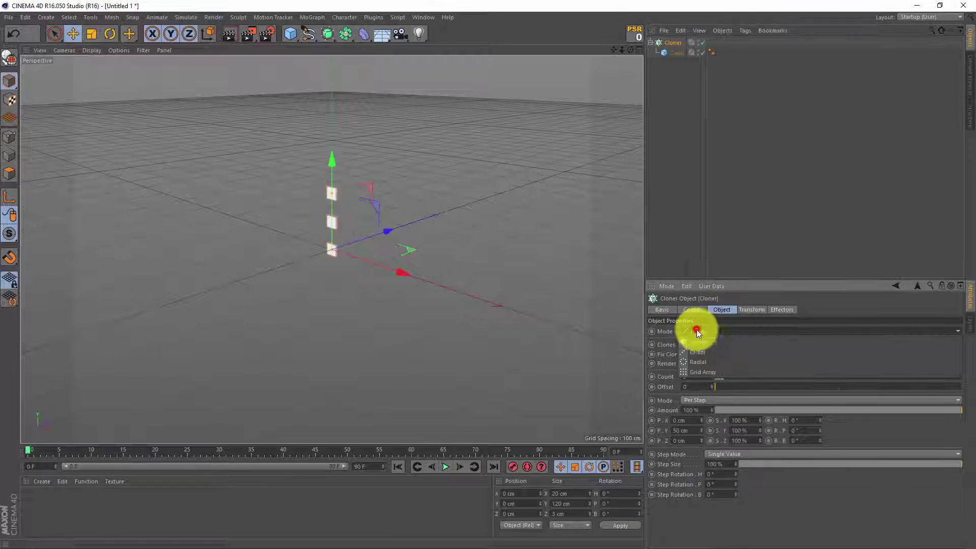
click(709, 374)
double_click(693, 377)
text(20)
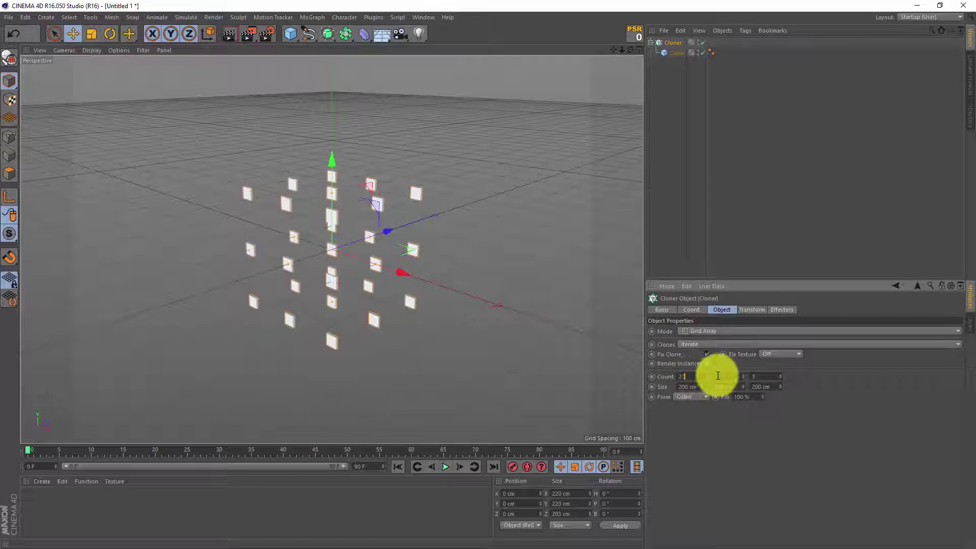
key(Return)
double_click(730, 376)
text(6)
double_click(763, 376)
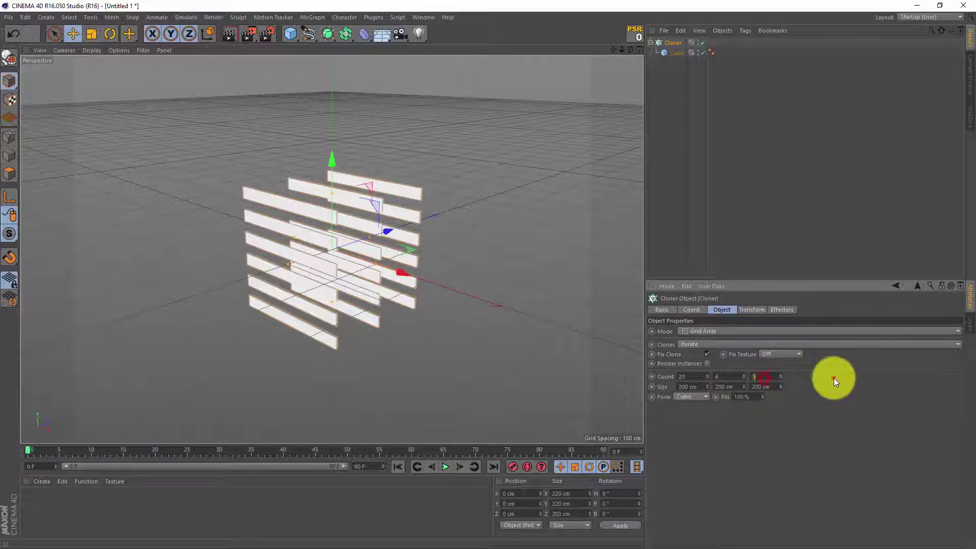
text(1)
key(Return)
double_click(687, 387)
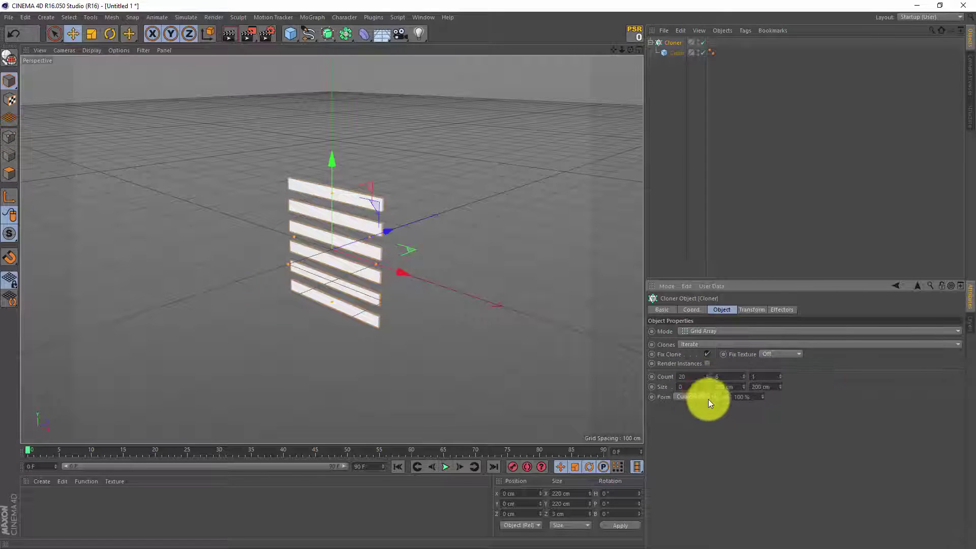
text(1000)
key(Return)
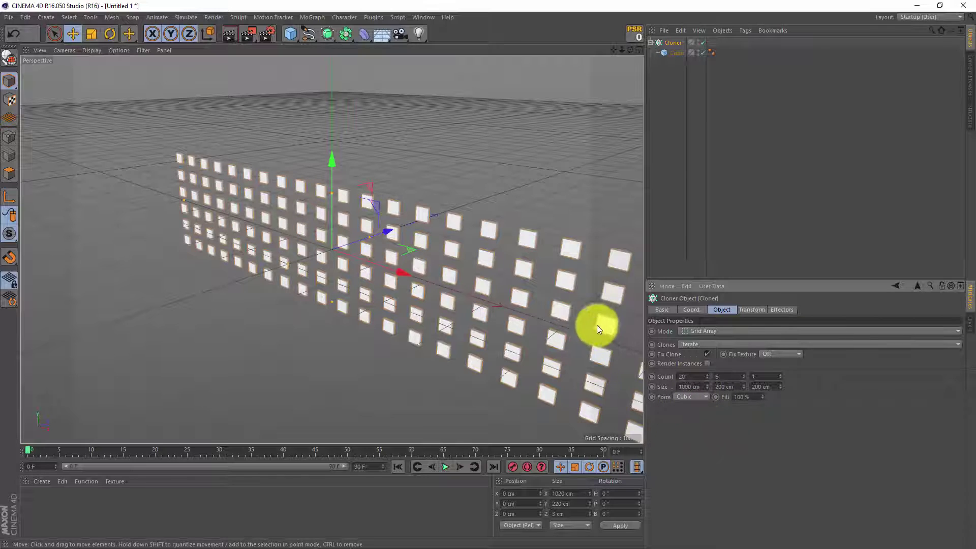
- Rotate the clones 45° on R.B in the Transform settings, turning them into diamonds
click(754, 309)
double_click(802, 365)
text(45)
key(Return)
- Add a second cube sized 2000 × 350 × 2000 cm
click(292, 32)
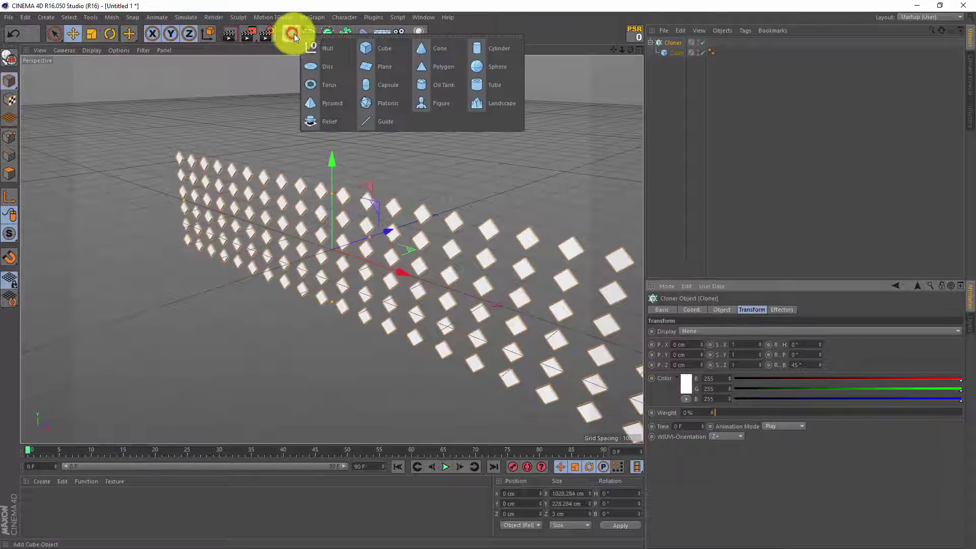
click(382, 51)
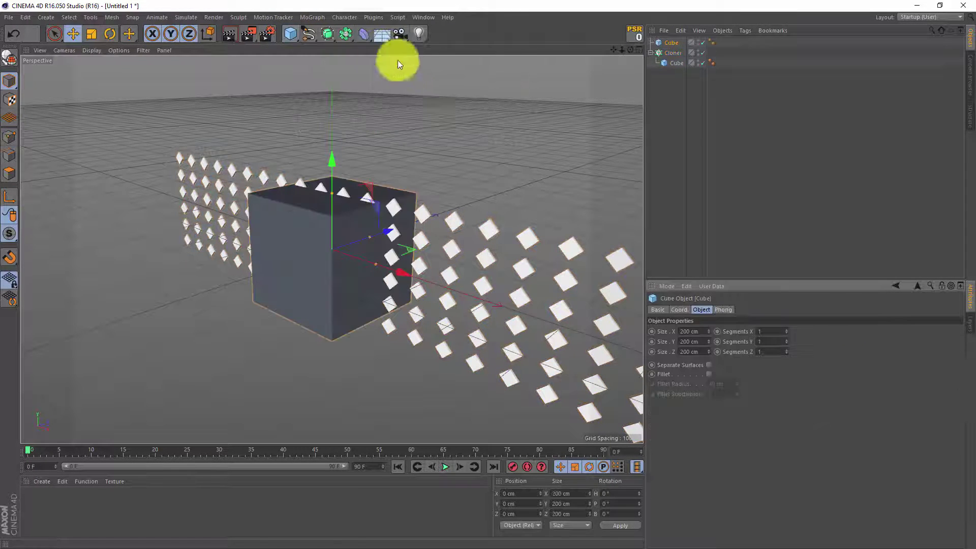
double_click(689, 331)
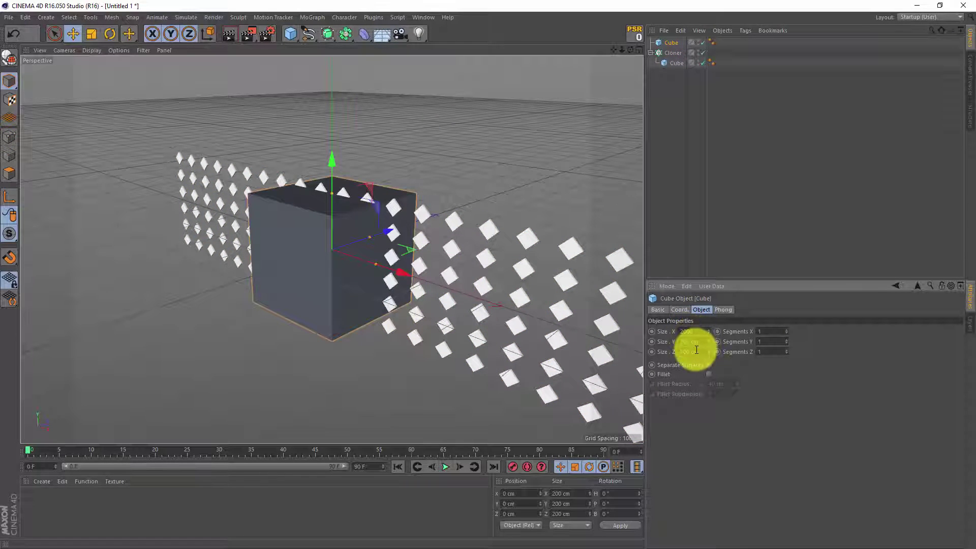
text(2000)
key(Tab)
key(Tab)
text(2000)
key(Return)
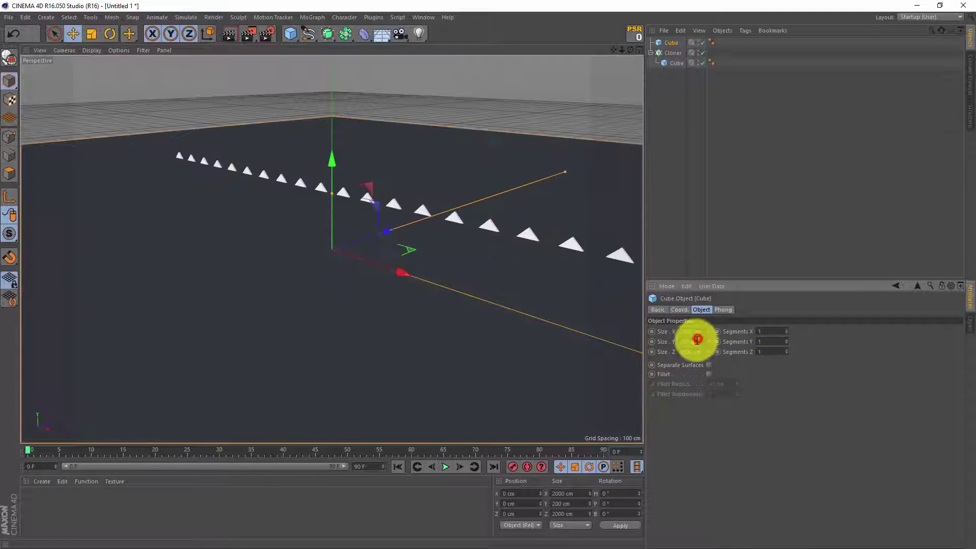
double_click(697, 339)
text(350)
click(808, 383)
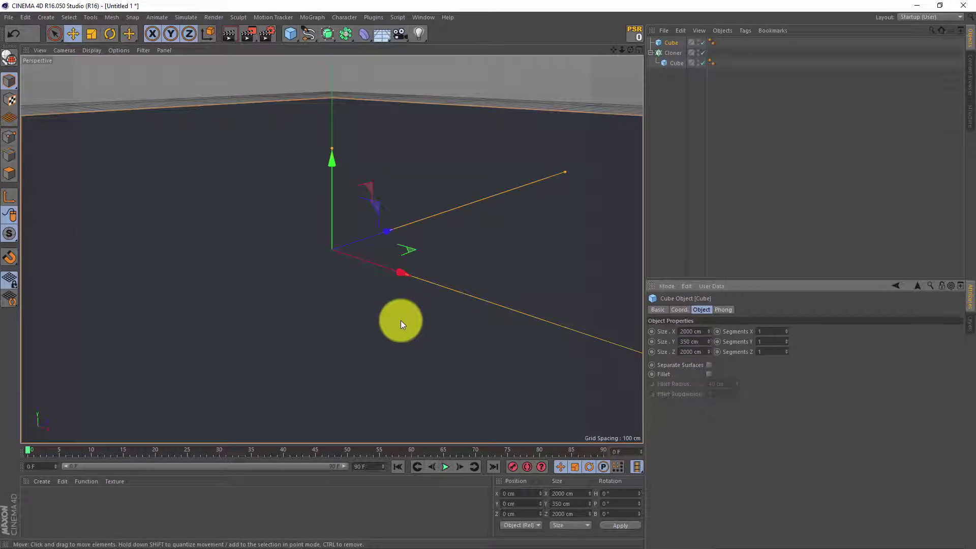
- Move the block back to Z −975 cm so it sits behind the diamond clones
mouse_move(401, 320)
alt+mouse_down()
mouse_move(489, 272)
mouse_move(483, 286)
mouse_move(488, 276)
mouse_move(604, 261)
alt+mouse_up()
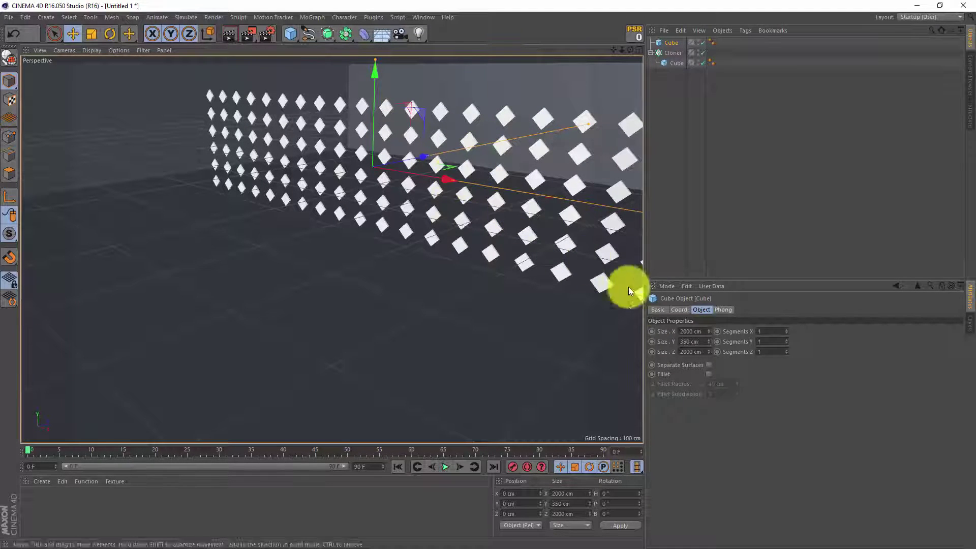
click(684, 311)
drag(701, 351, 702, 350)
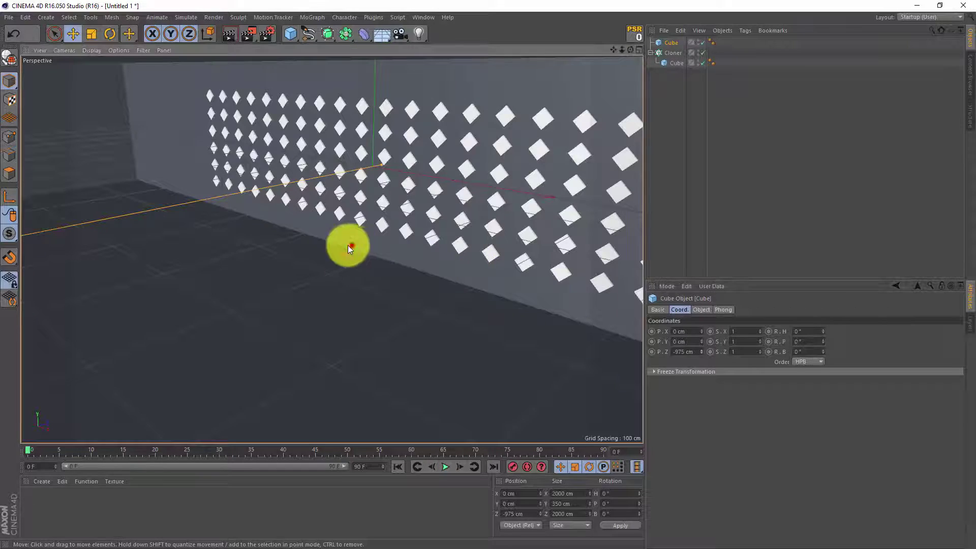
mouse_move(344, 245)
alt+mouse_down()
mouse_move(319, 248)
mouse_move(325, 233)
mouse_move(401, 220)
mouse_move(421, 194)
mouse_move(345, 251)
alt+mouse_up()
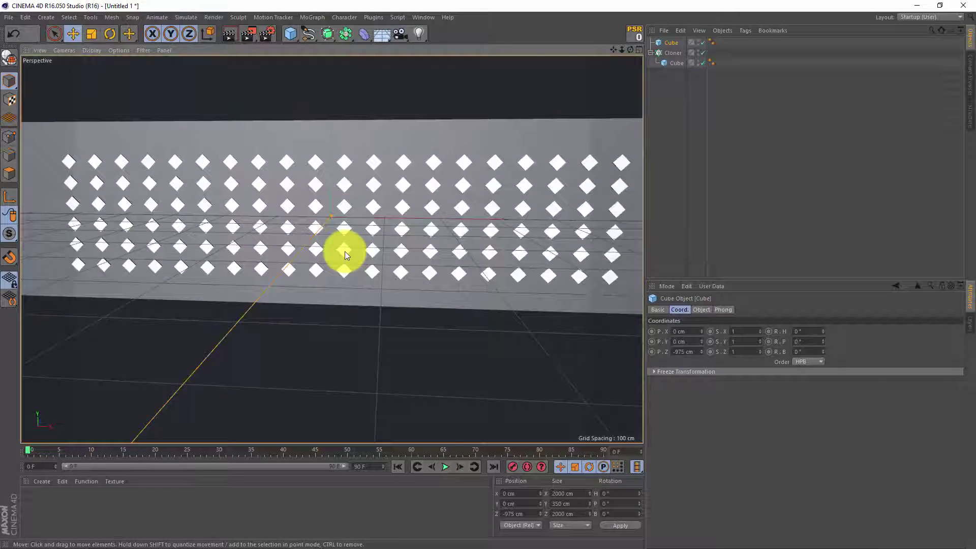
- Create a new material with a Ward reflectance layer and a black colour
double_click(53, 511)
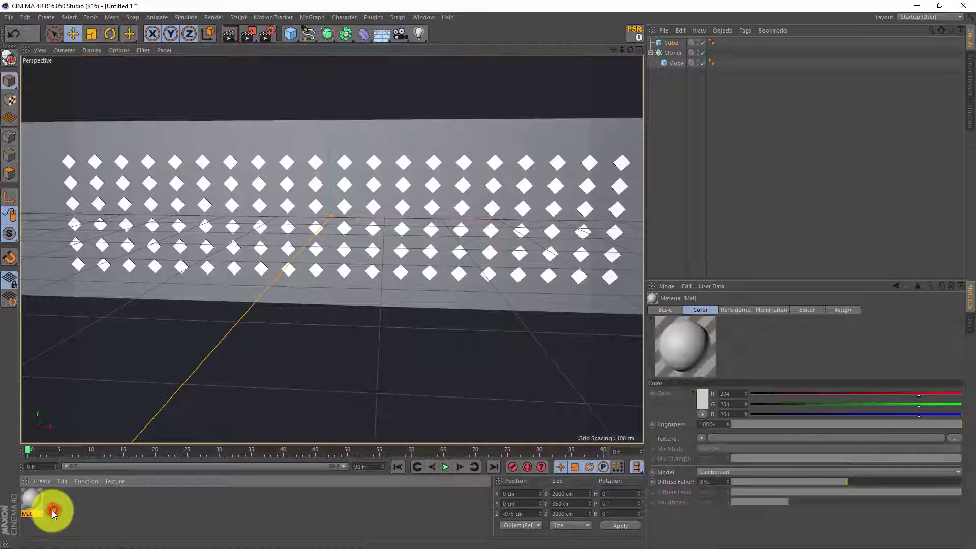
double_click(35, 501)
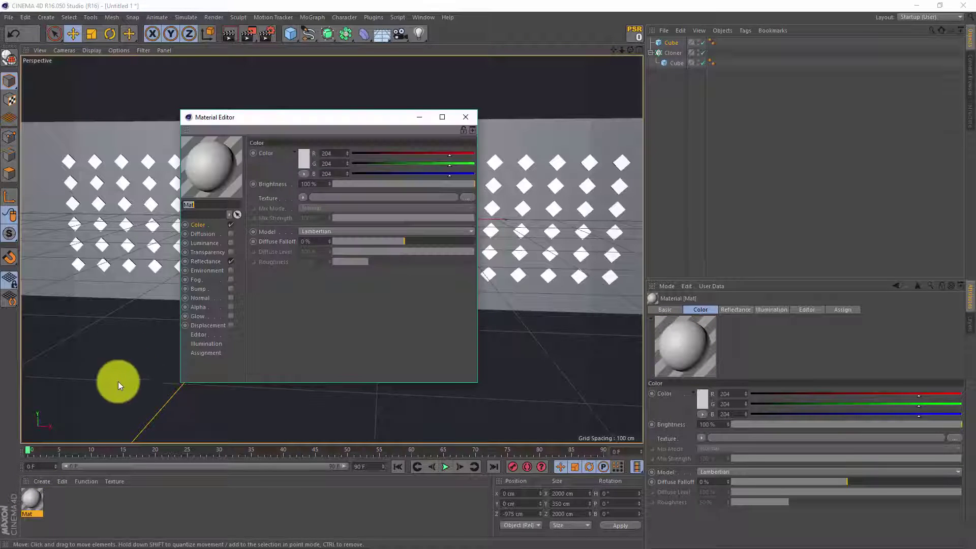
click(206, 261)
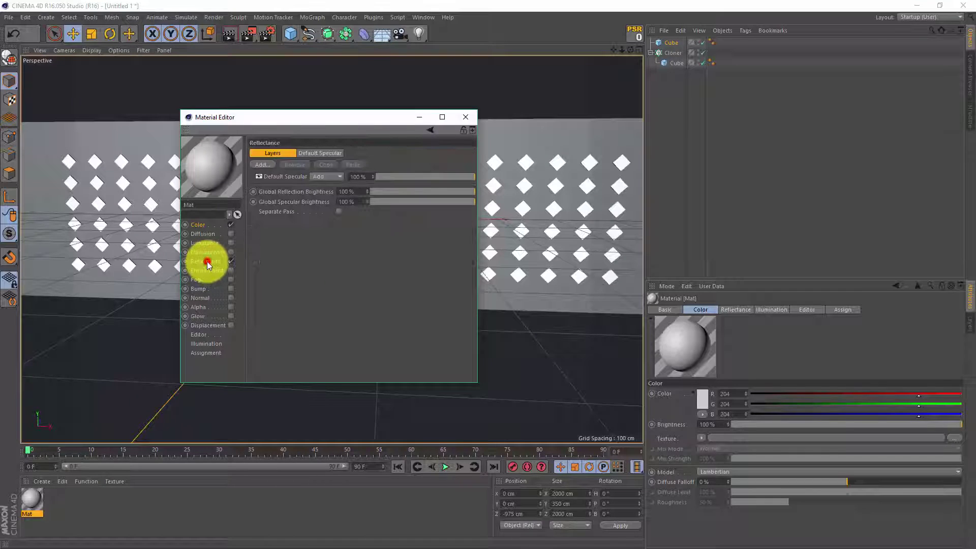
click(261, 164)
click(299, 194)
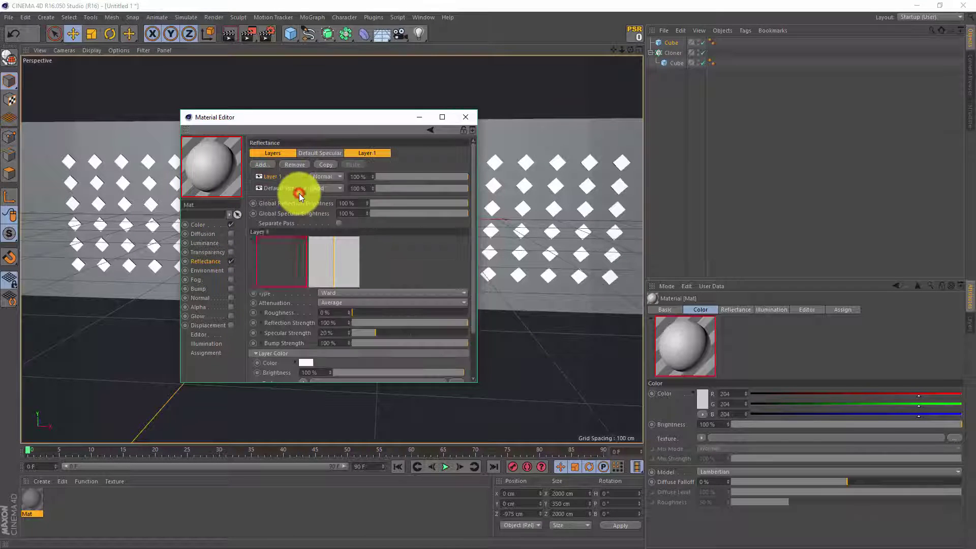
click(390, 173)
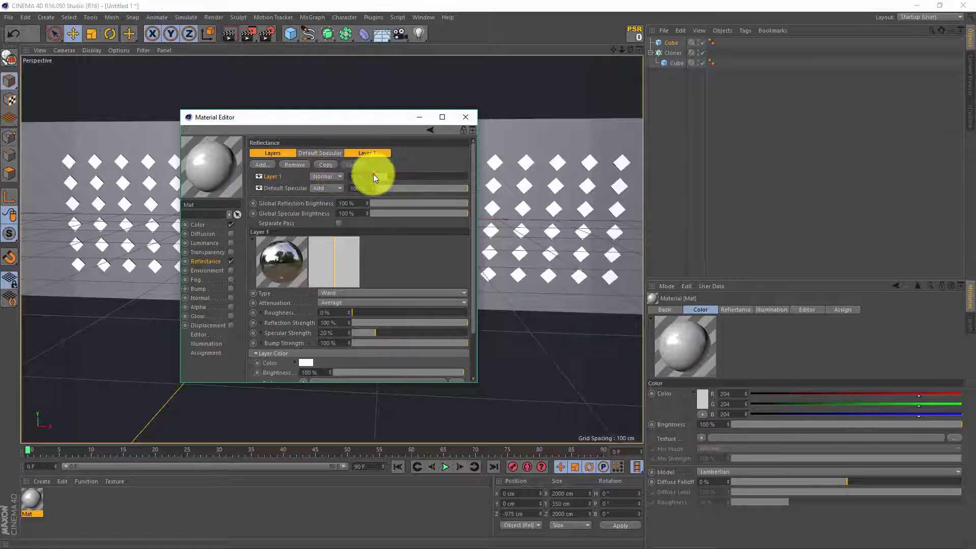
click(199, 225)
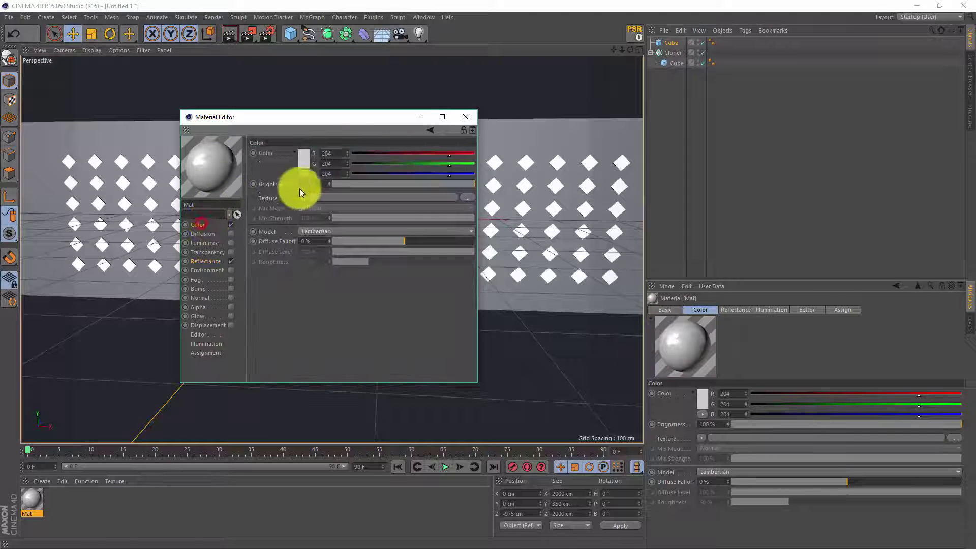
click(303, 158)
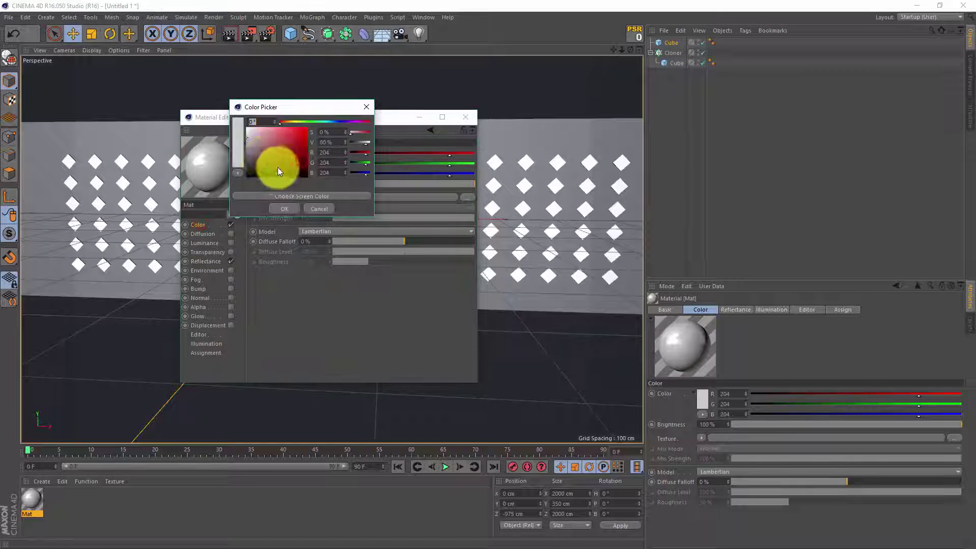
click(283, 210)
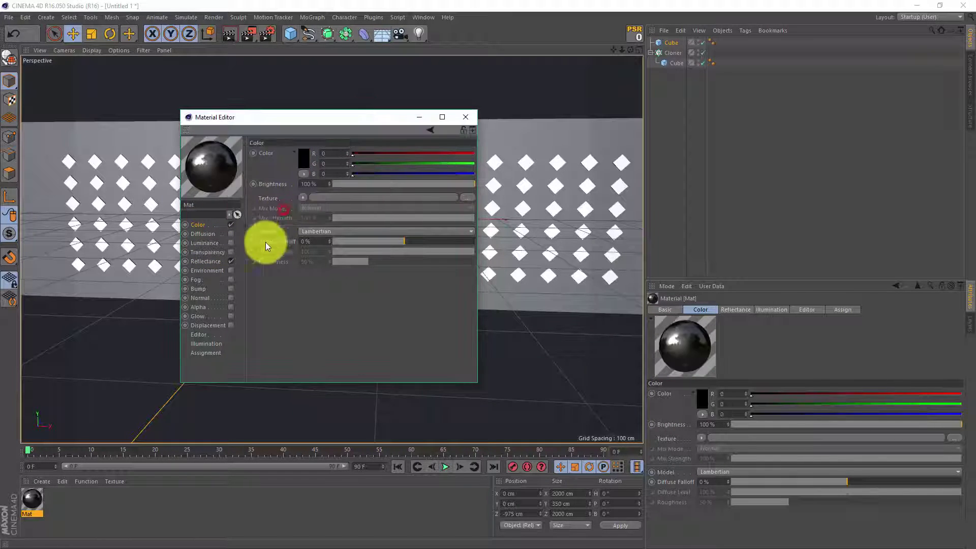
- Enable a Noise bump at 4% global scale and 5% strength, then apply Mat to the wall cube
click(231, 289)
click(294, 176)
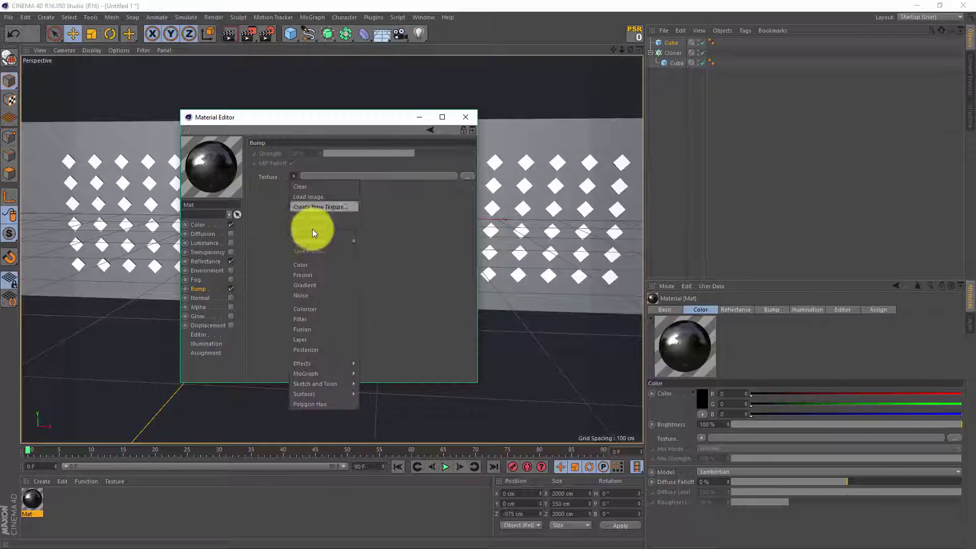
click(316, 296)
click(306, 192)
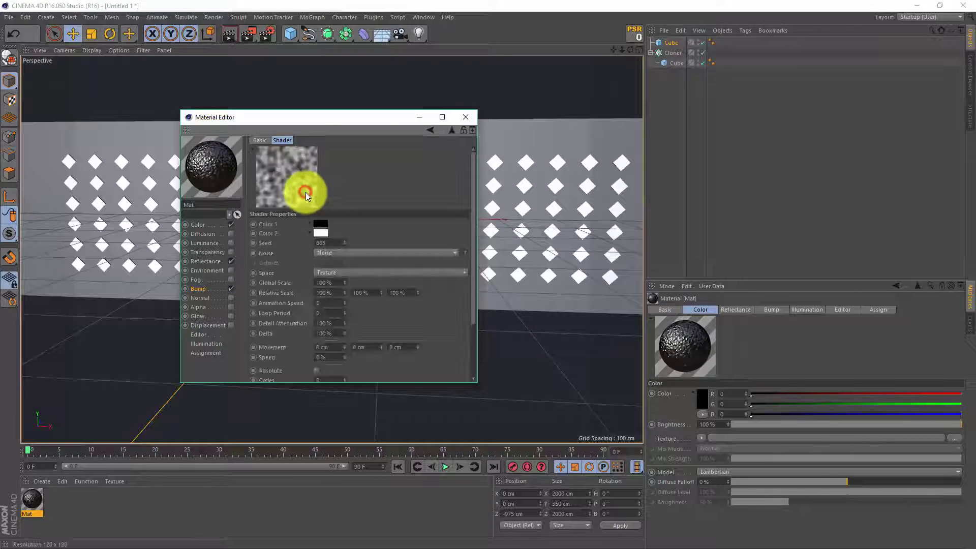
click(337, 283)
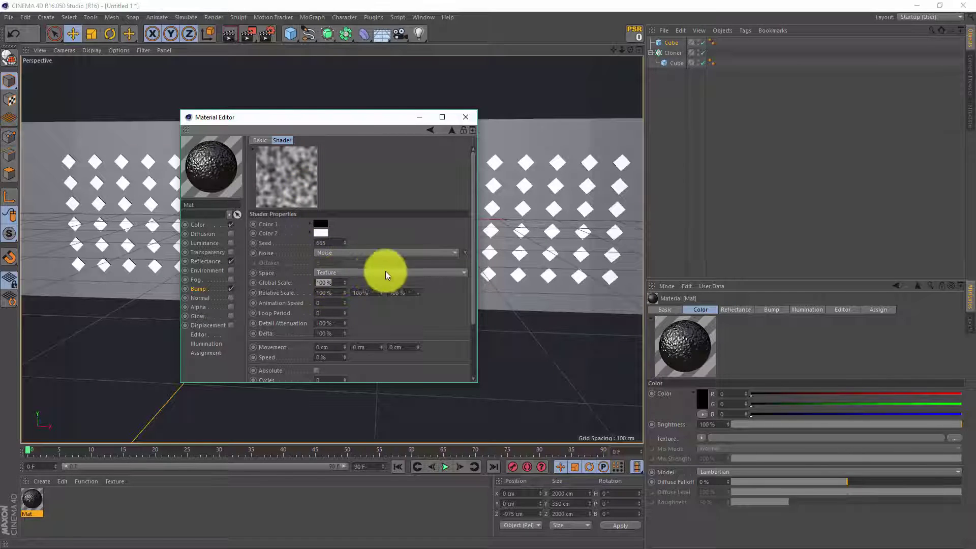
text(4)
key(Return)
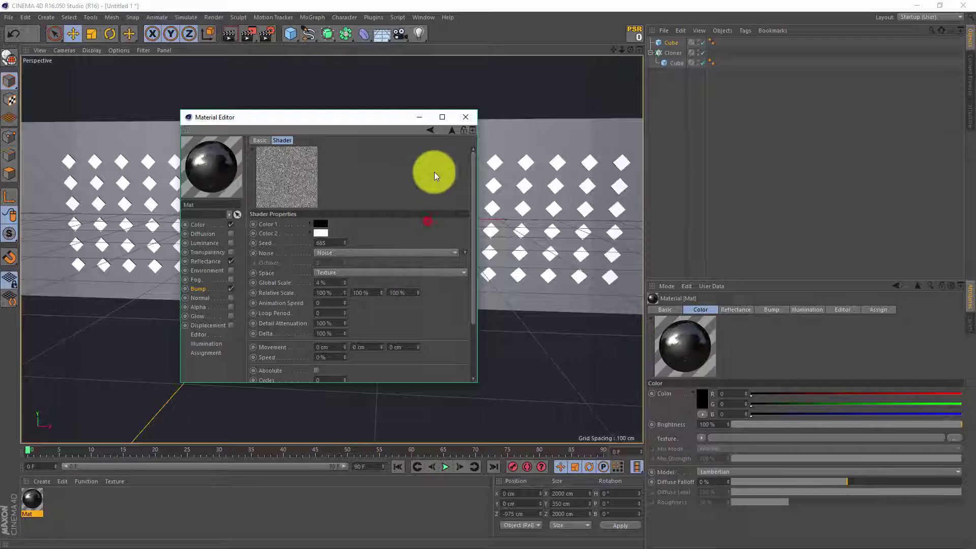
click(452, 130)
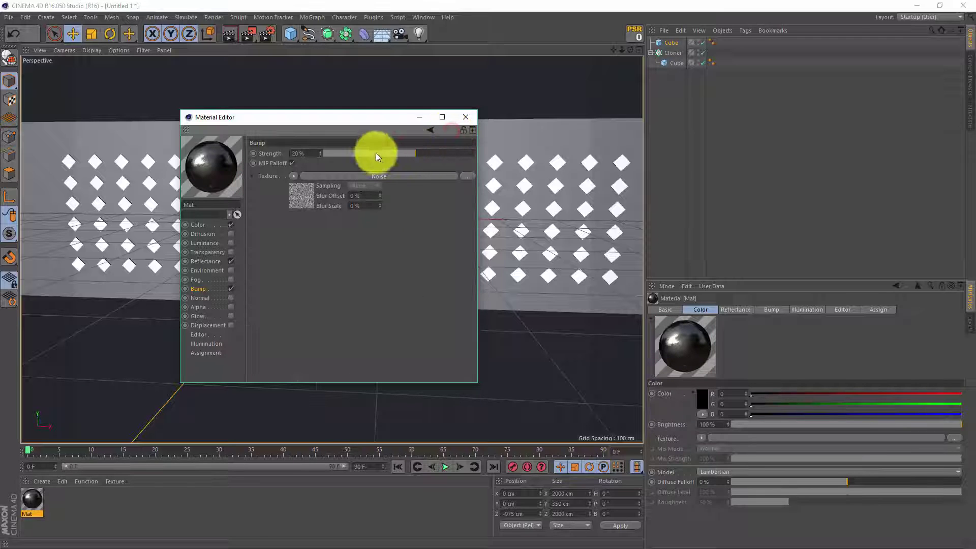
click(301, 154)
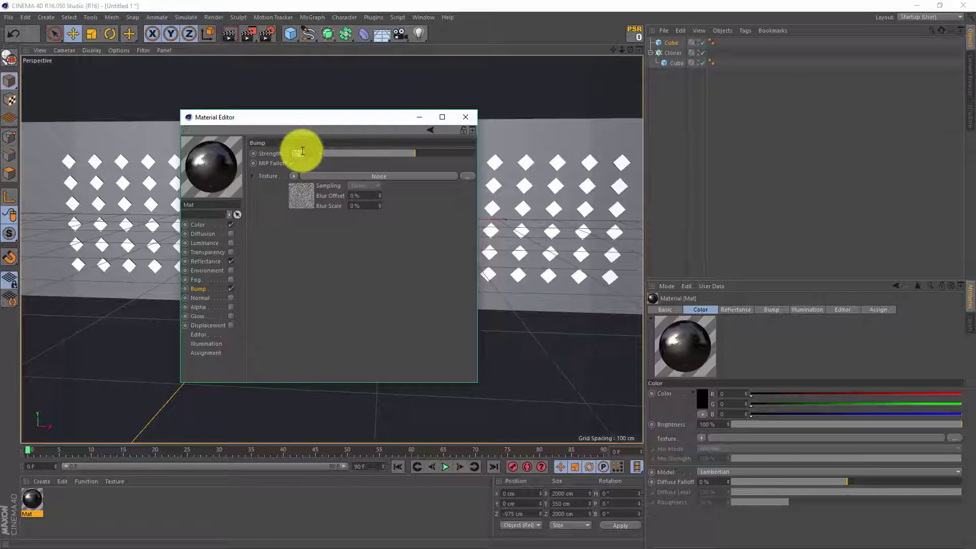
text(5)
key(Return)
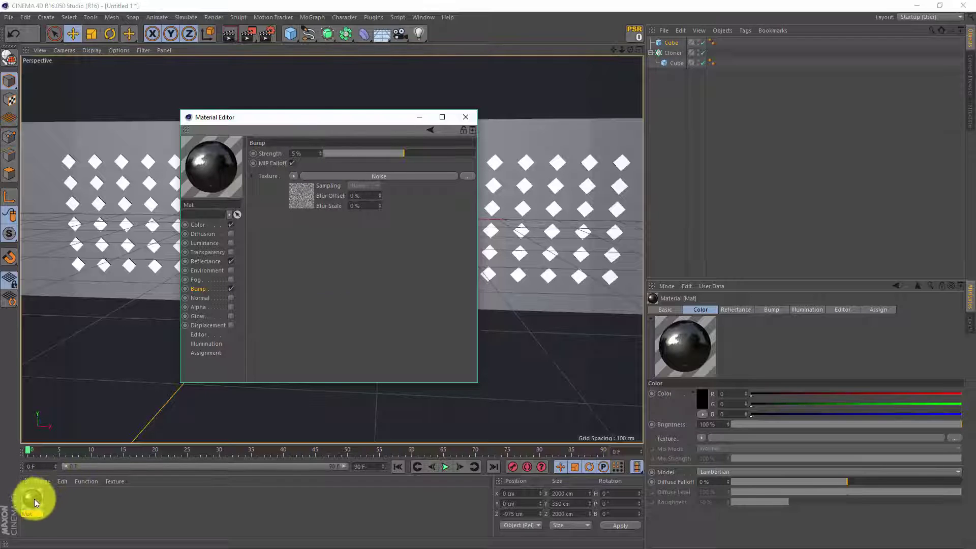
drag(35, 502, 670, 44)
- Test-render the scene, then disable Default Light in the render settings Options
click(466, 116)
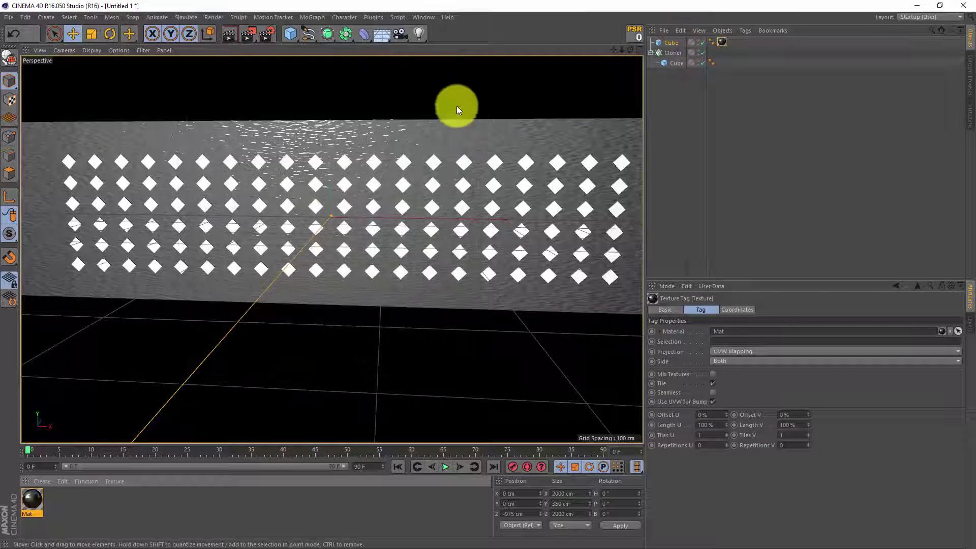
click(232, 33)
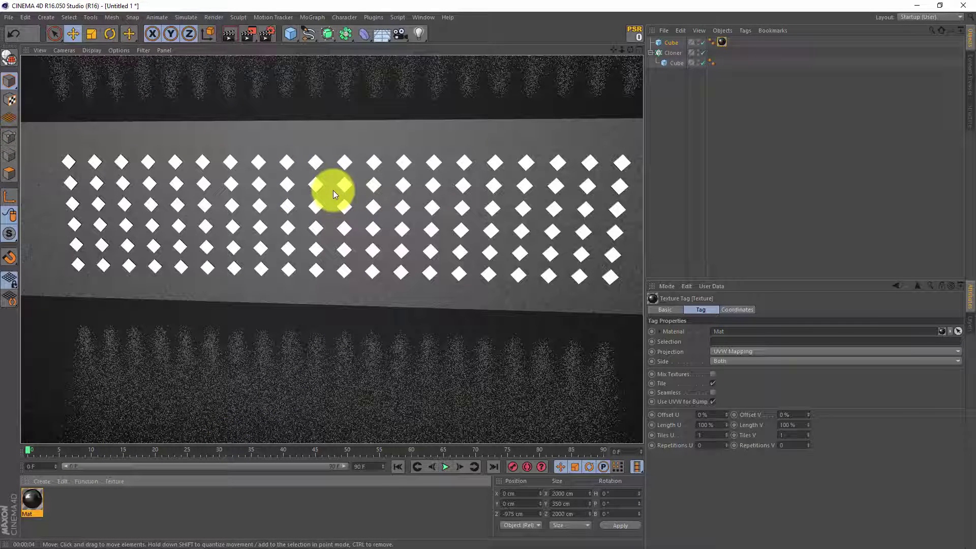
click(267, 33)
click(94, 78)
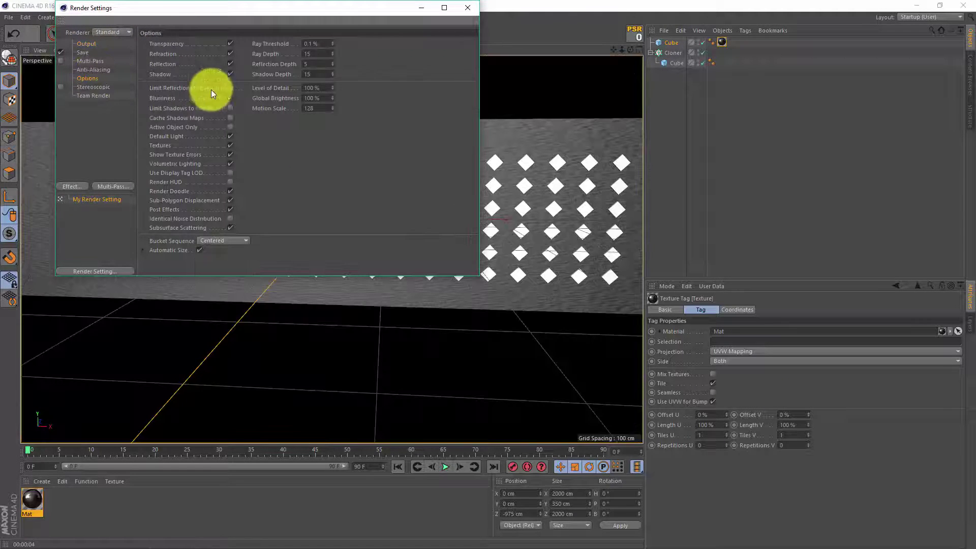
click(231, 137)
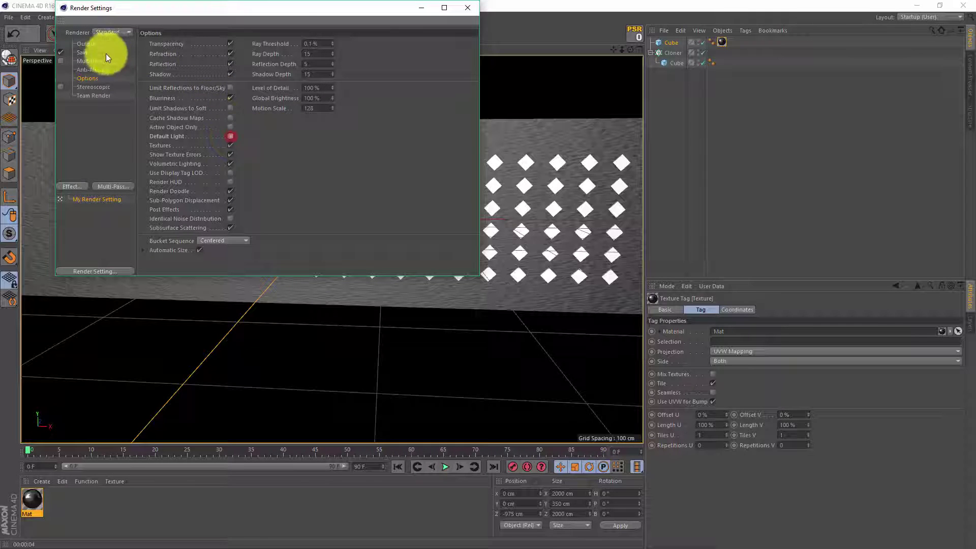
- Set the output to 1280 × 720 with the Physical renderer and render again
click(93, 45)
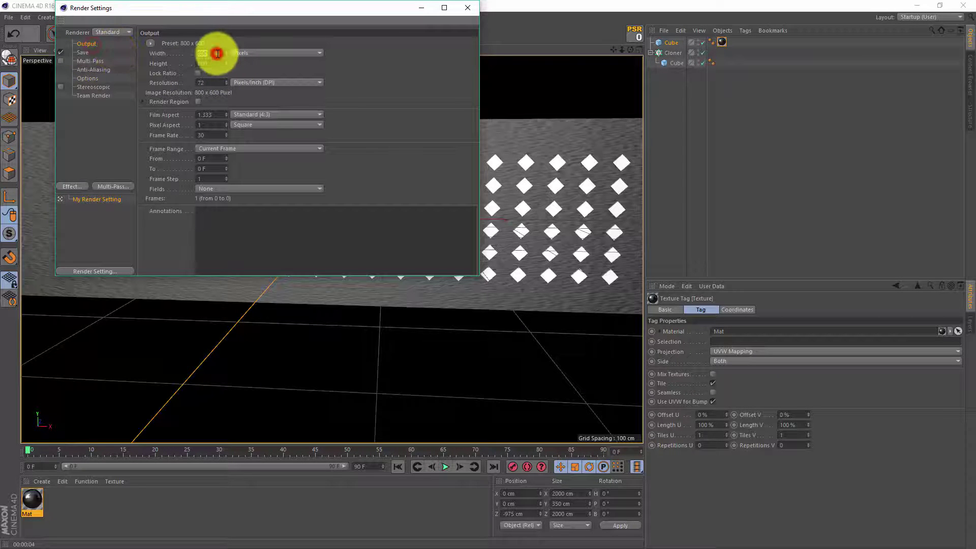
text(1280)
double_click(212, 63)
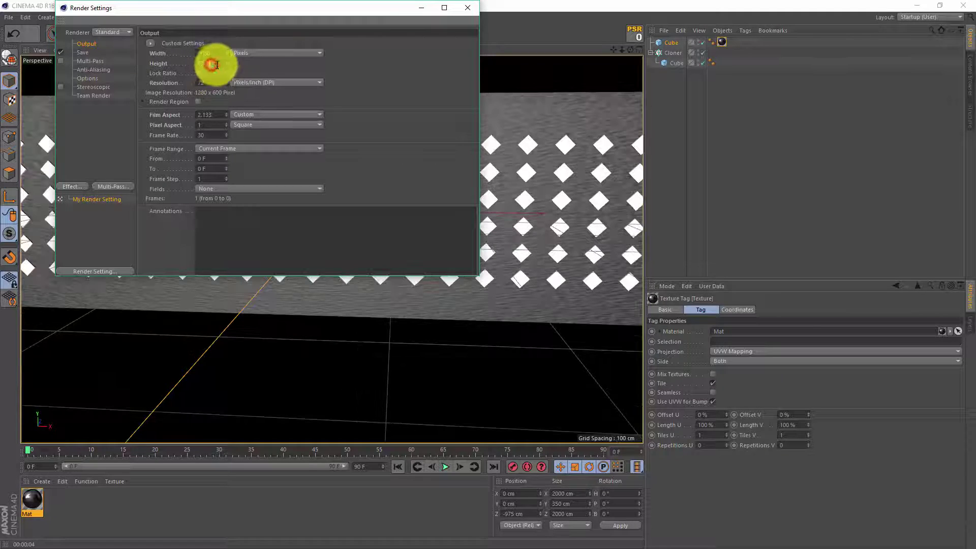
text(720)
key(Return)
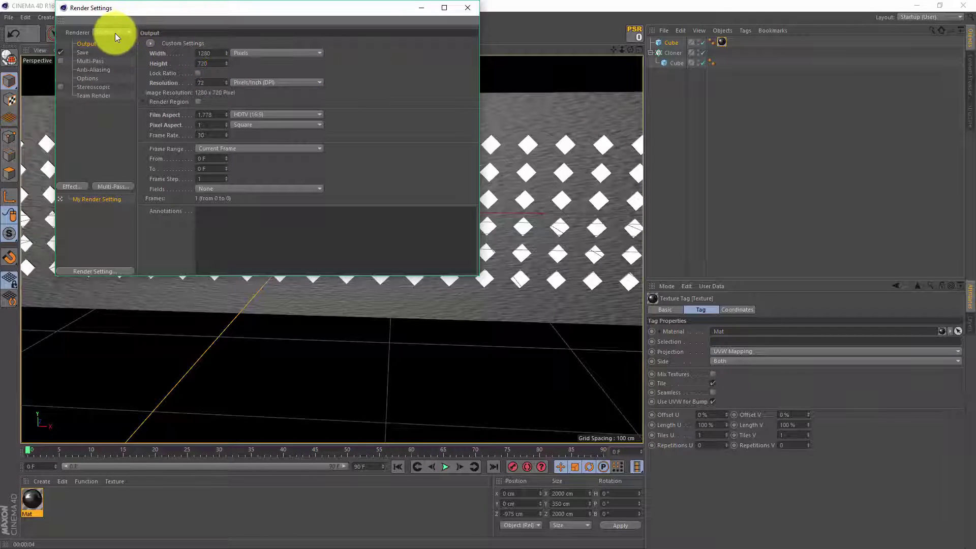
click(115, 32)
click(125, 57)
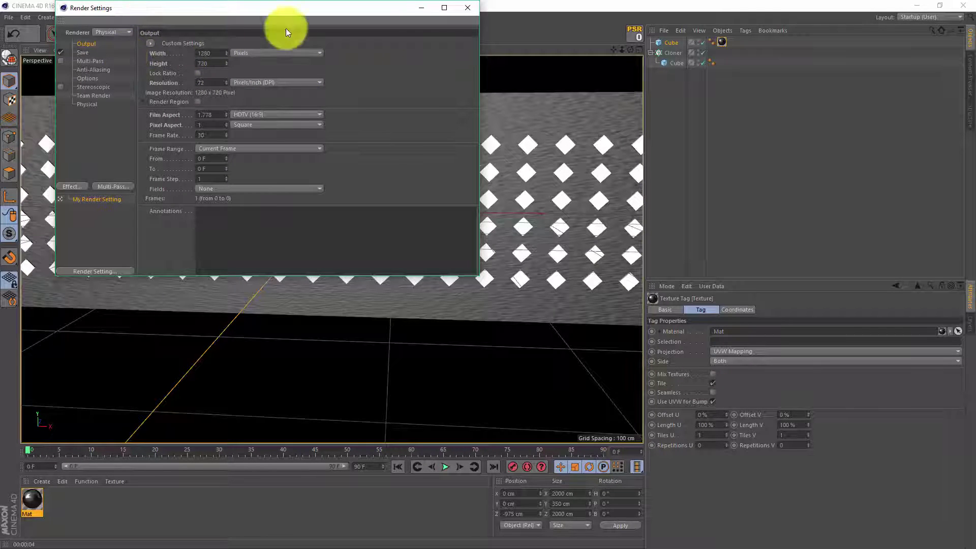
click(468, 8)
click(231, 34)
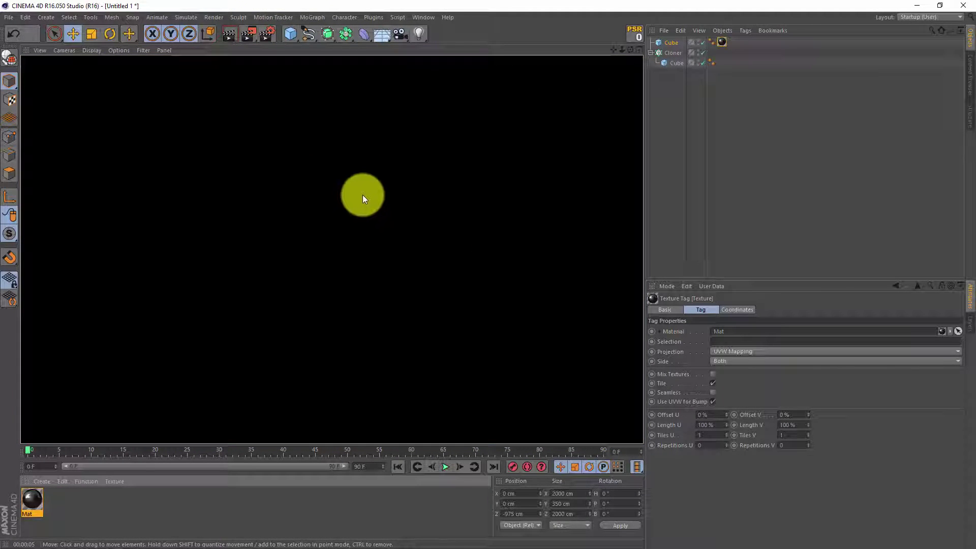
- Add a Shader effector to the Cloner and untick Scale in its Parameter tab
click(674, 53)
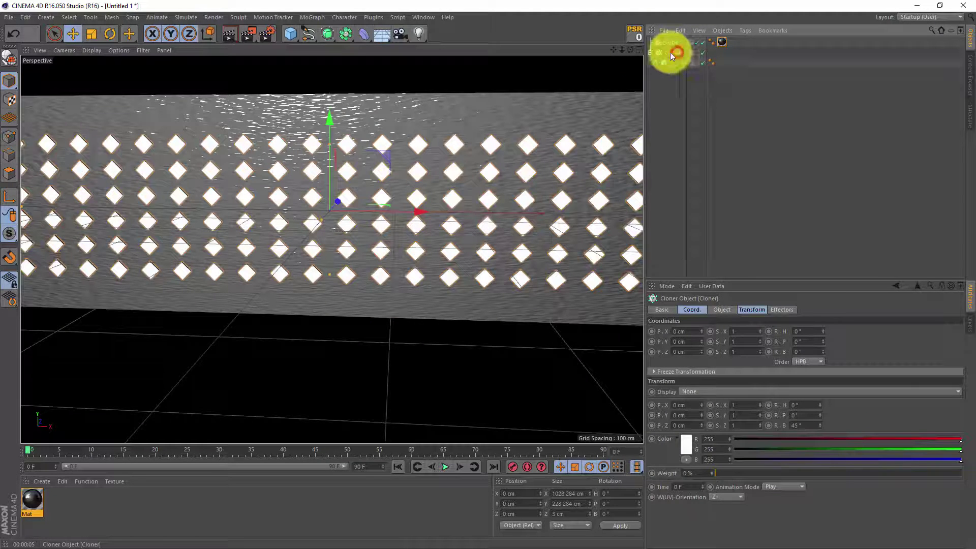
click(316, 15)
mouse_move(332, 31)
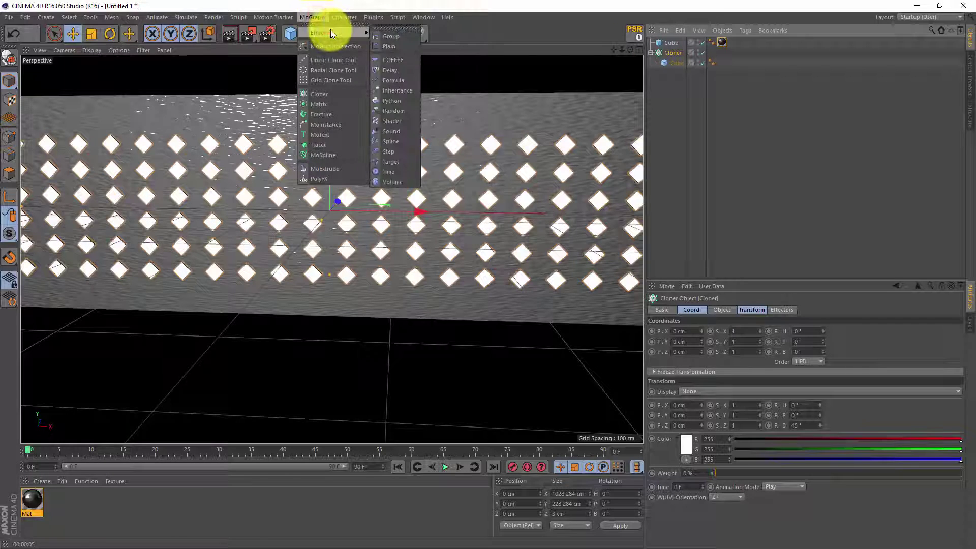
click(393, 121)
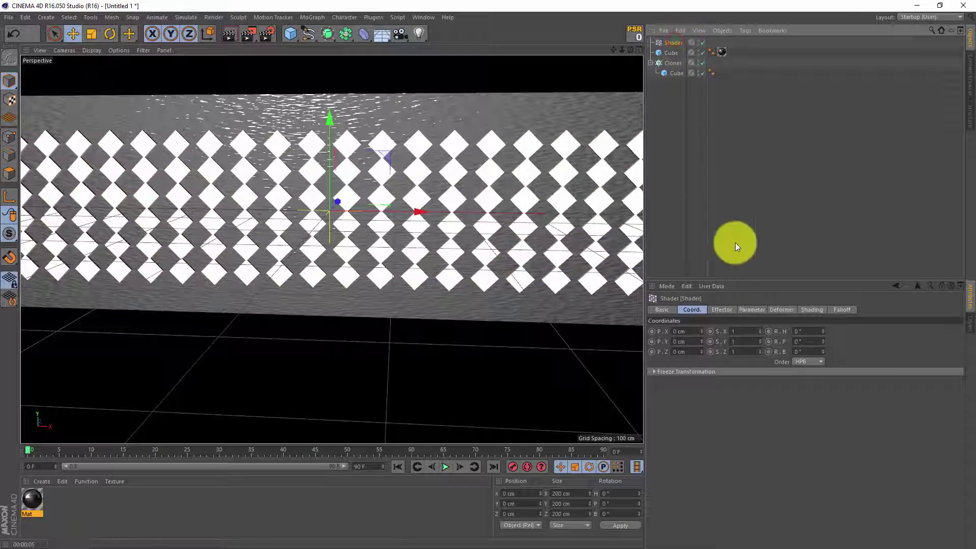
click(753, 309)
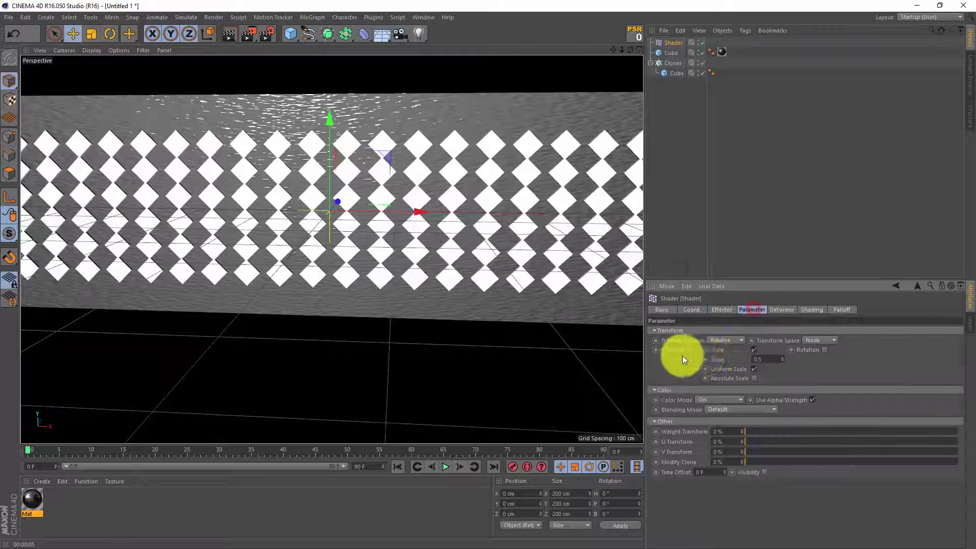
click(746, 350)
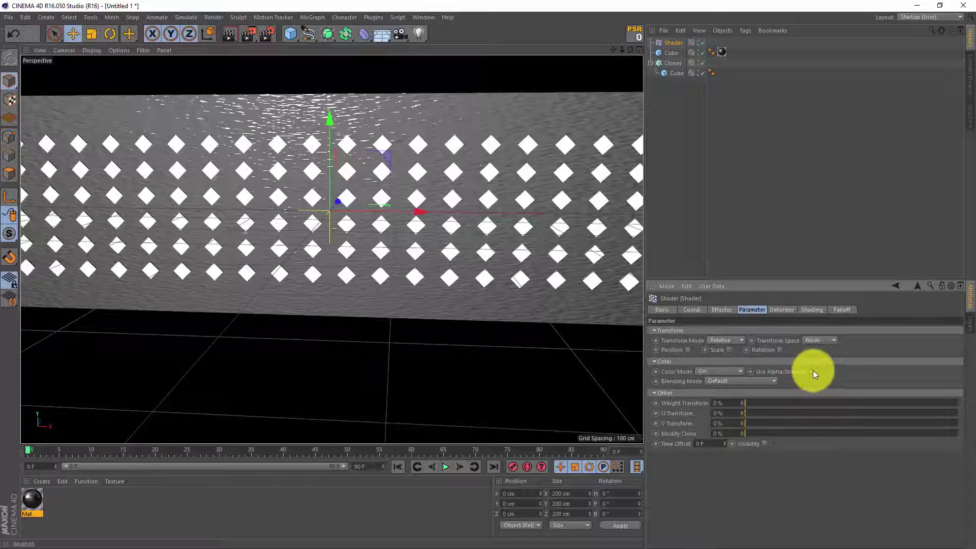
- Load a Noise shader into the effector's Shading tab and set its type to Luka
click(817, 310)
click(682, 341)
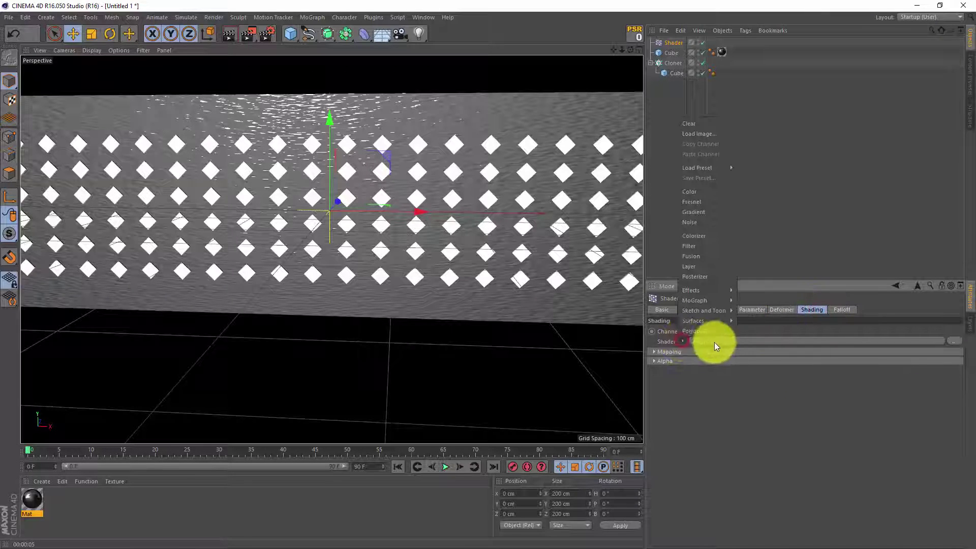
click(707, 222)
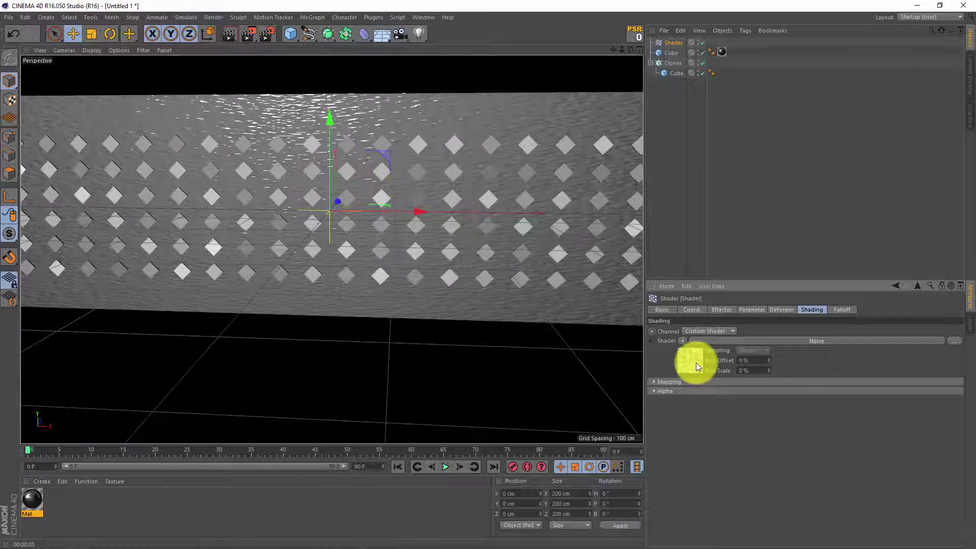
click(697, 362)
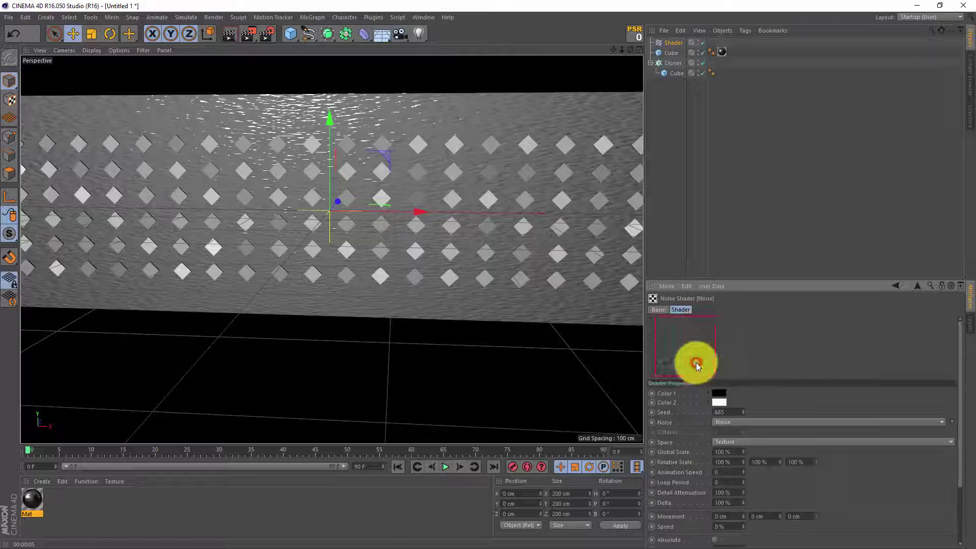
click(942, 420)
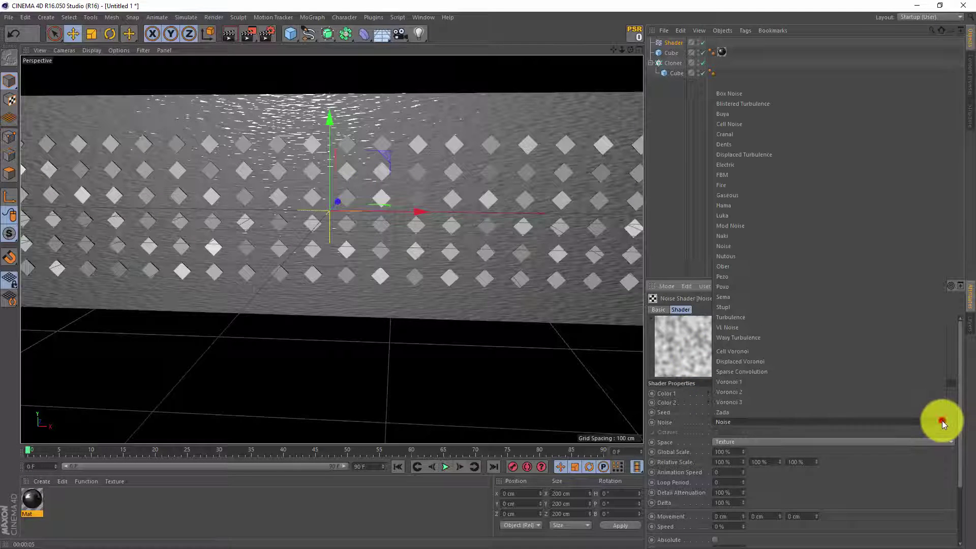
click(768, 215)
- Set the noise to 200% global scale, 0.2 animation speed and loop period 8
click(735, 451)
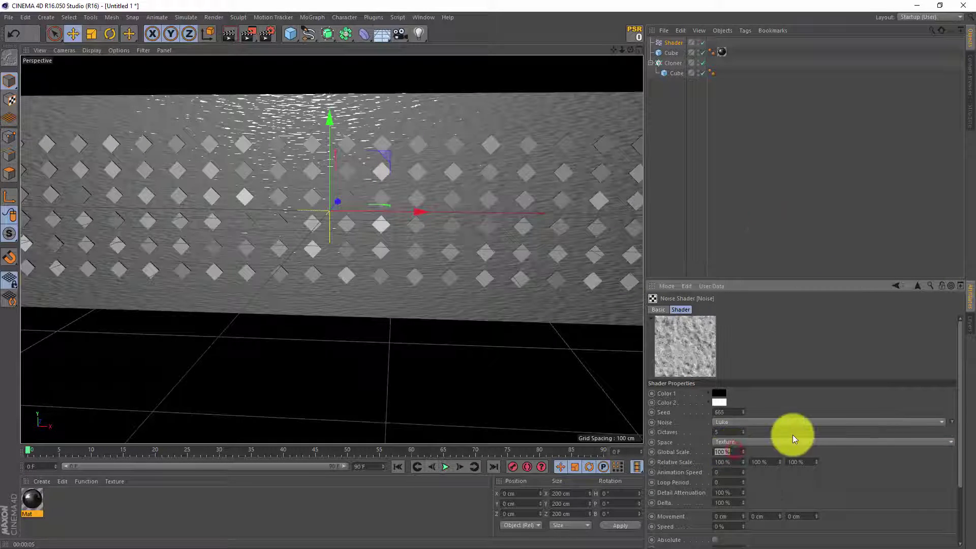
text(200)
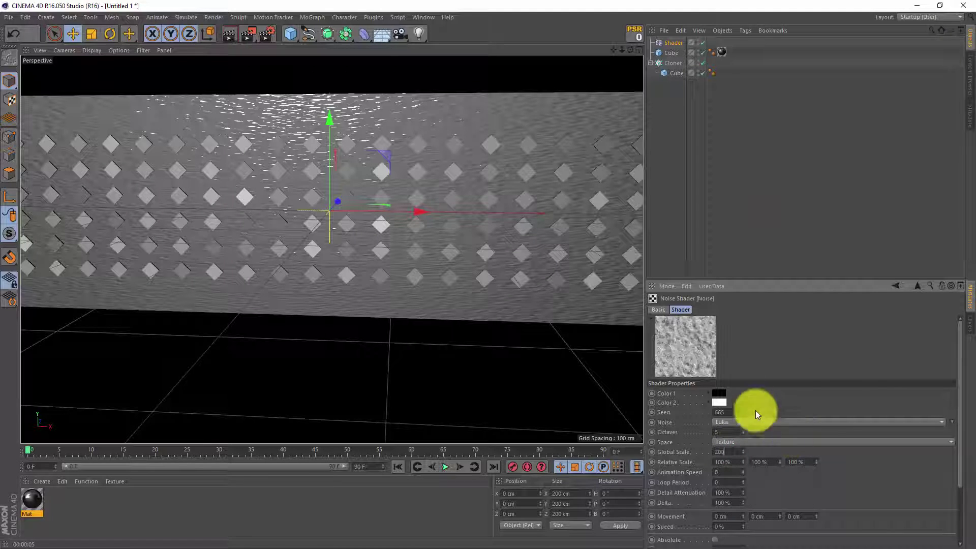
click(841, 398)
click(724, 471)
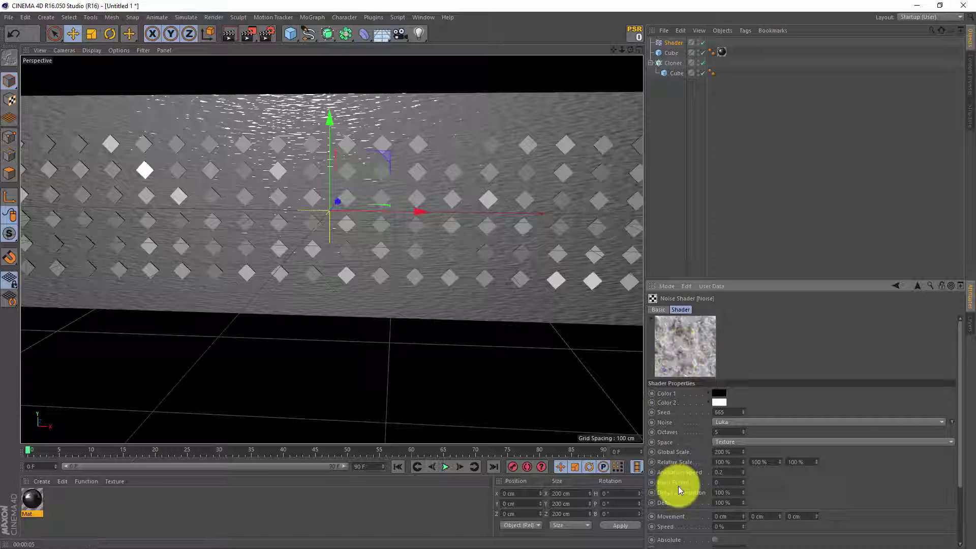
click(722, 482)
text(8)
key(Return)
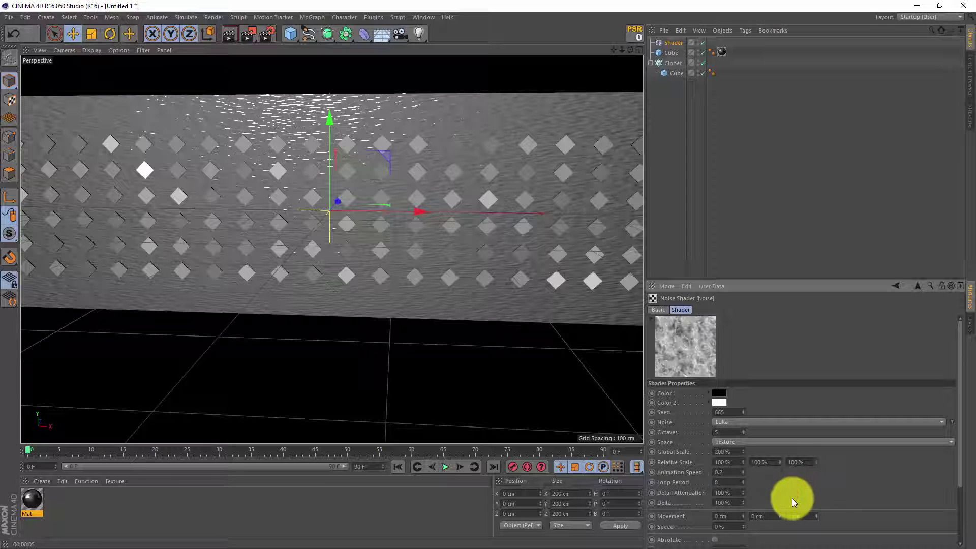
- Raise the noise Low Clip to 20% and lower High Clip to about 88%
drag(788, 281, 797, 148)
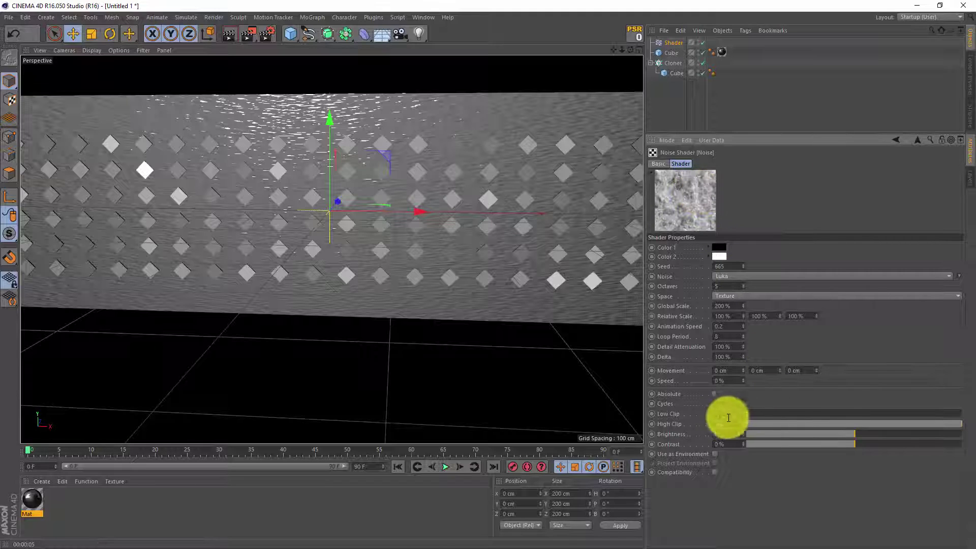
drag(757, 414, 791, 413)
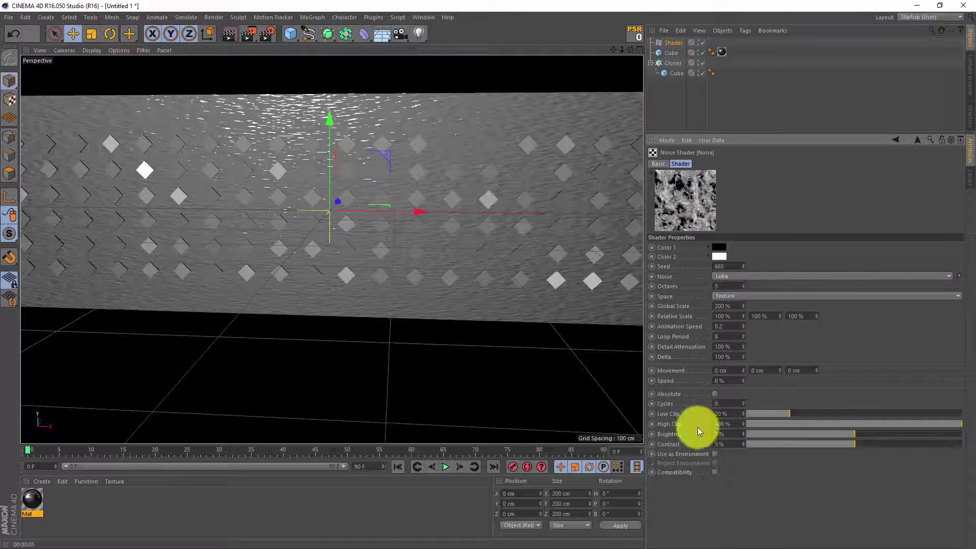
drag(957, 426, 936, 413)
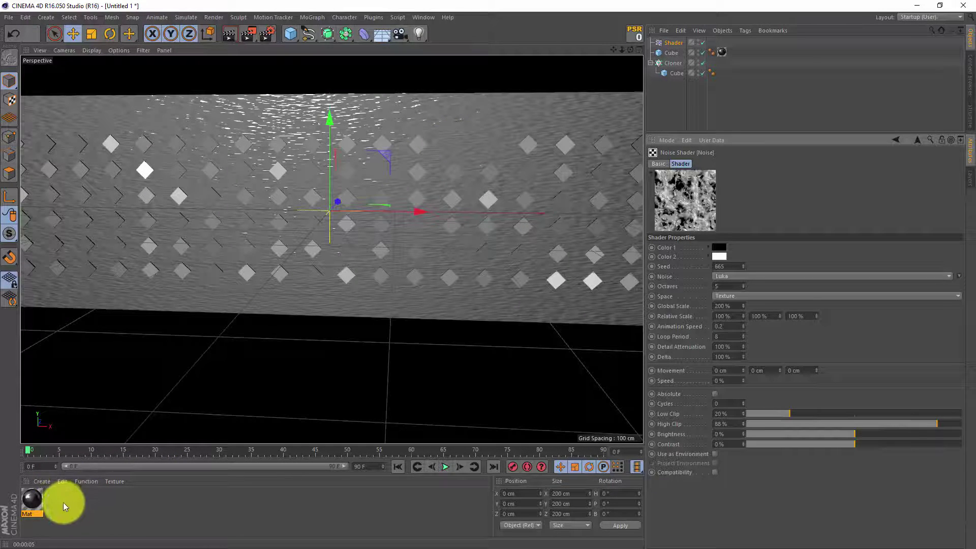
- Create Mat.1 with Color and Reflectance off and only Luminance enabled
double_click(65, 503)
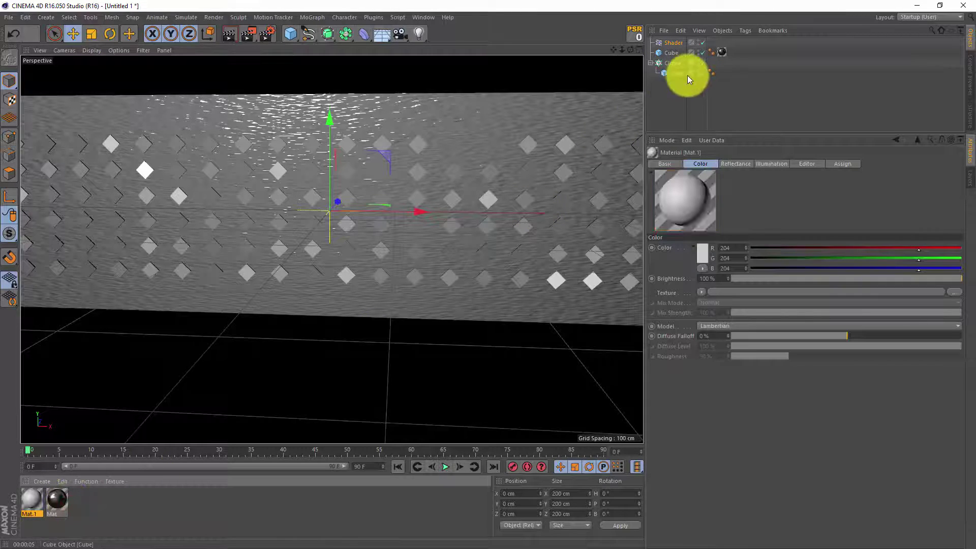
click(39, 498)
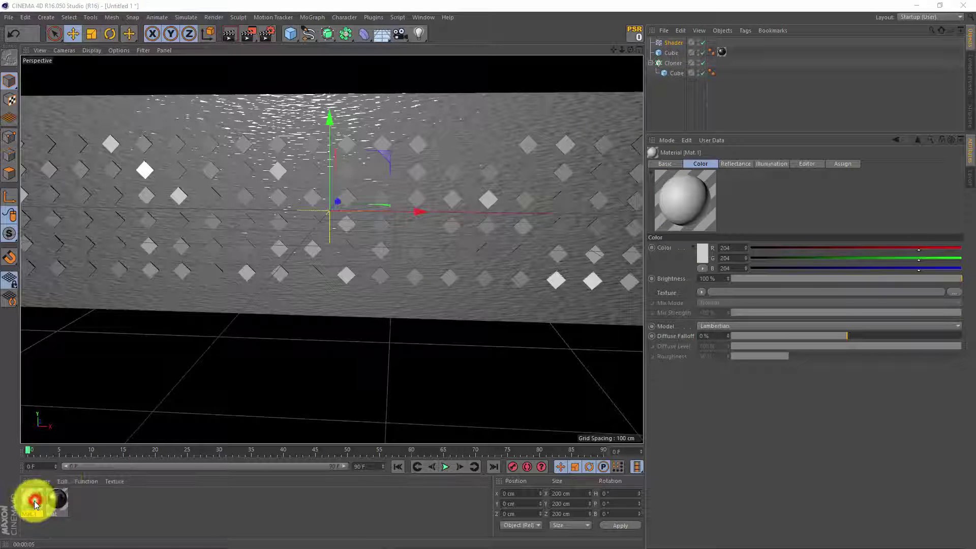
double_click(39, 498)
click(239, 203)
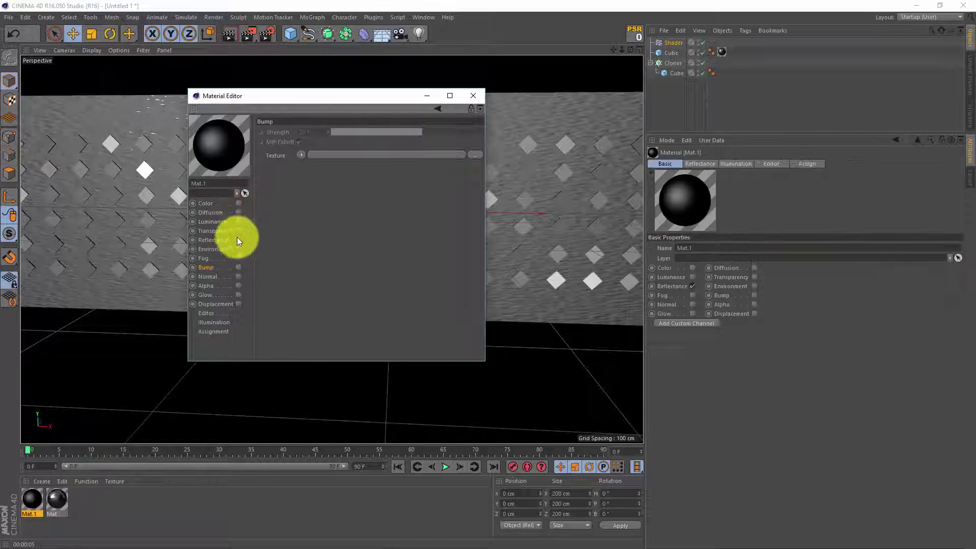
click(238, 239)
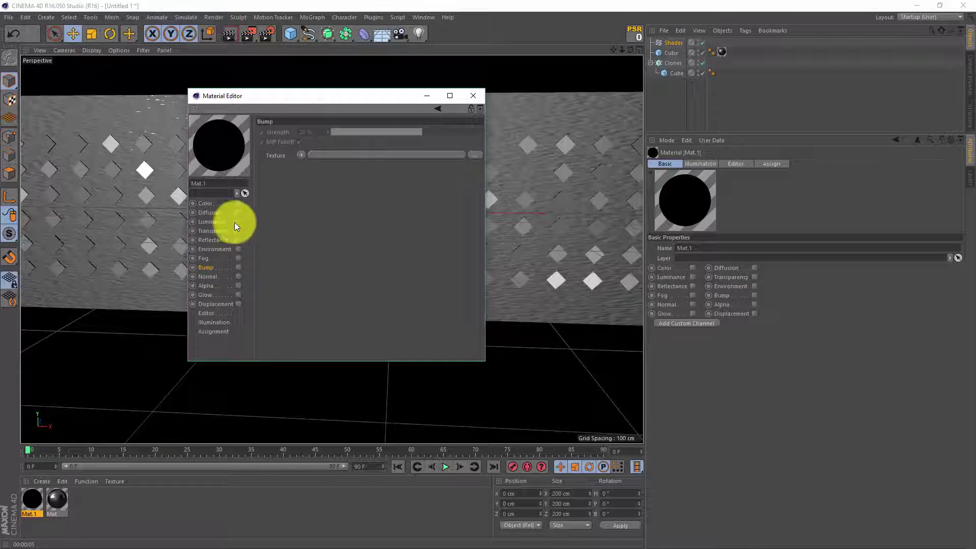
click(239, 222)
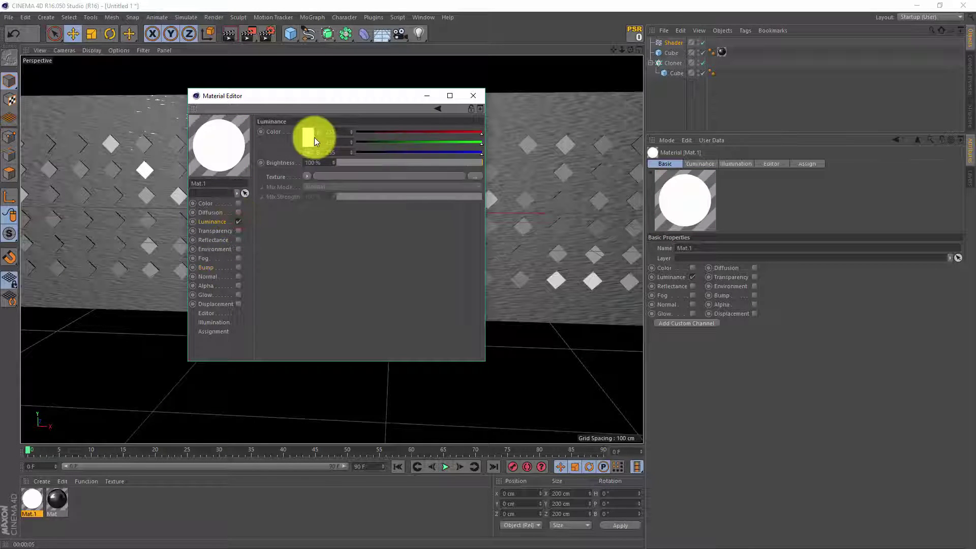
- Set the luminance colour to cyan (R 0, G 255, B 238)
click(309, 136)
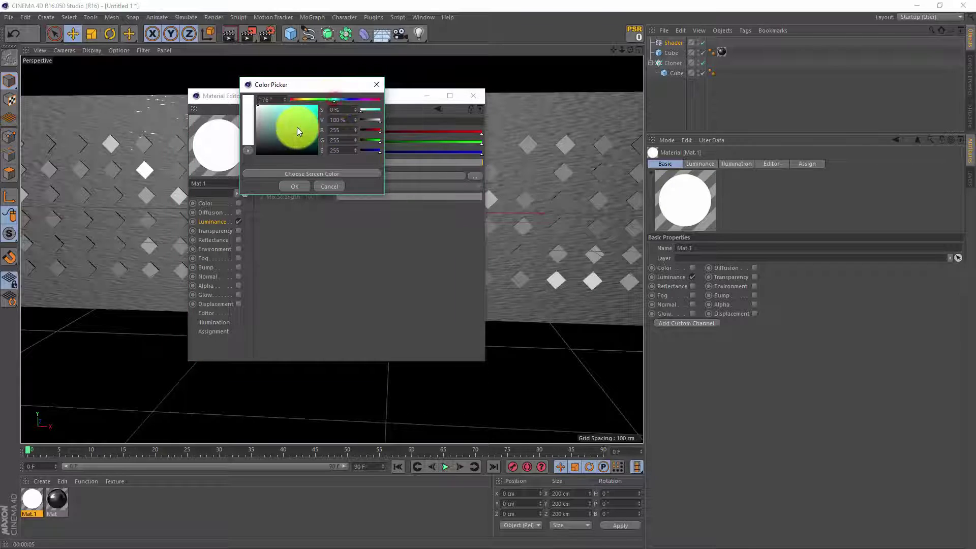
mouse_move(299, 131)
mouse_down()
mouse_move(338, 98)
mouse_move(311, 119)
mouse_up()
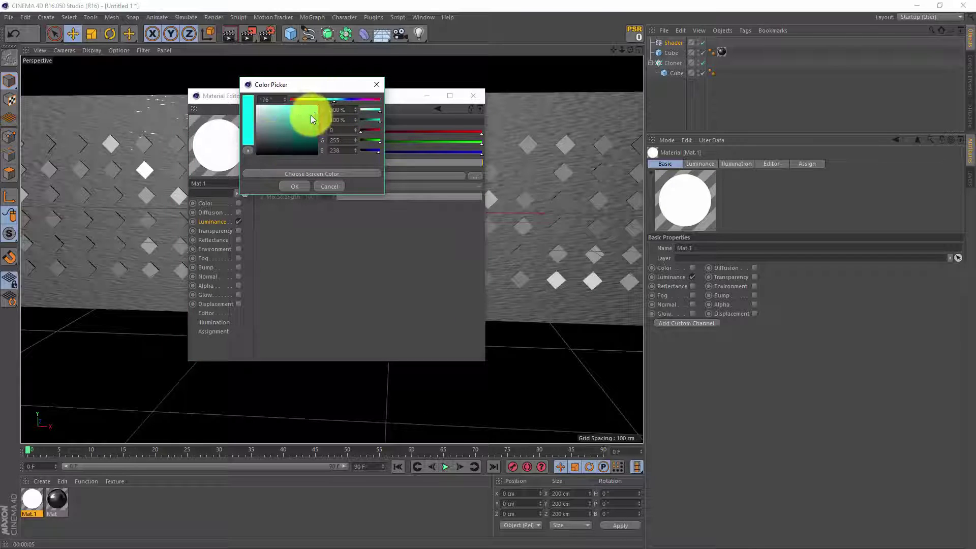
click(294, 185)
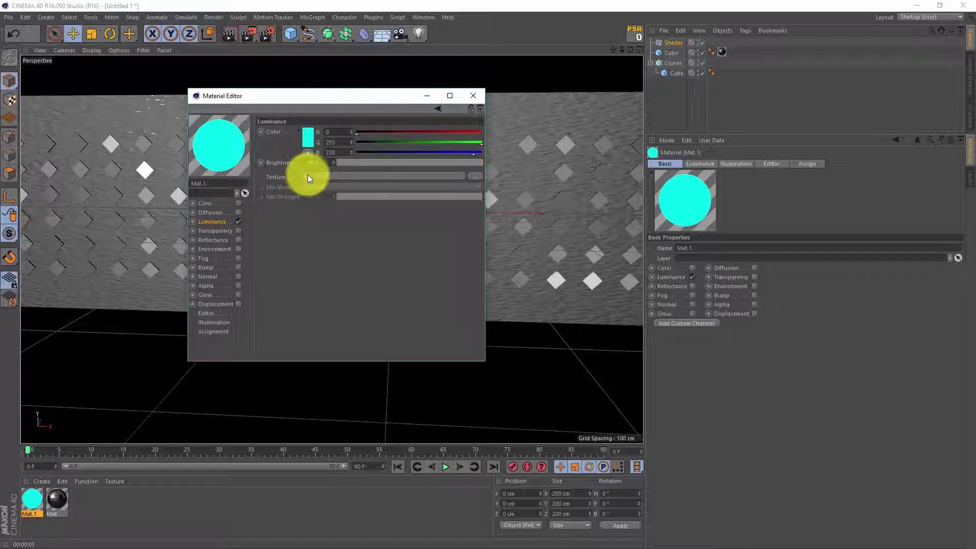
- Load a MoGraph Color Shader into Mat.1's luminance with Multiply mix mode, and drop Mat.1 onto the Cloner
click(308, 177)
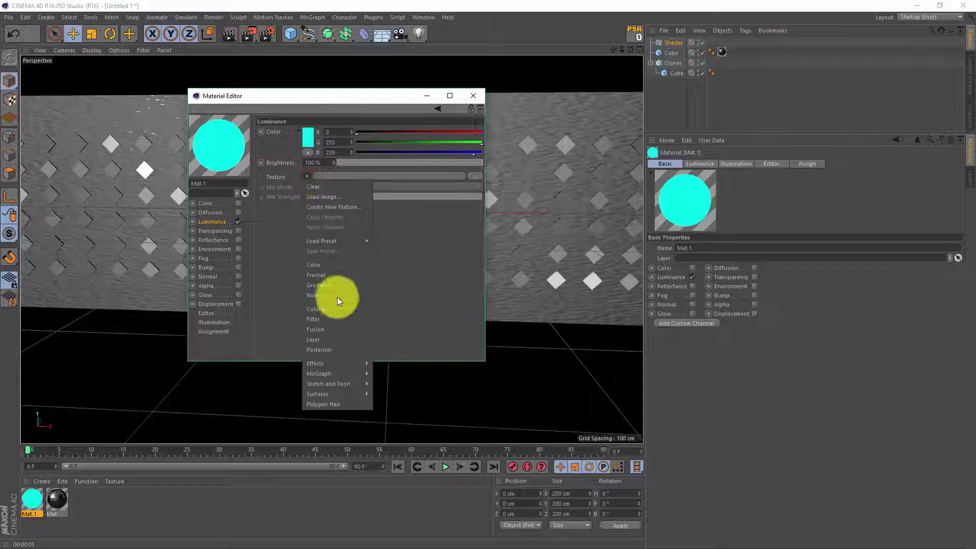
mouse_move(353, 374)
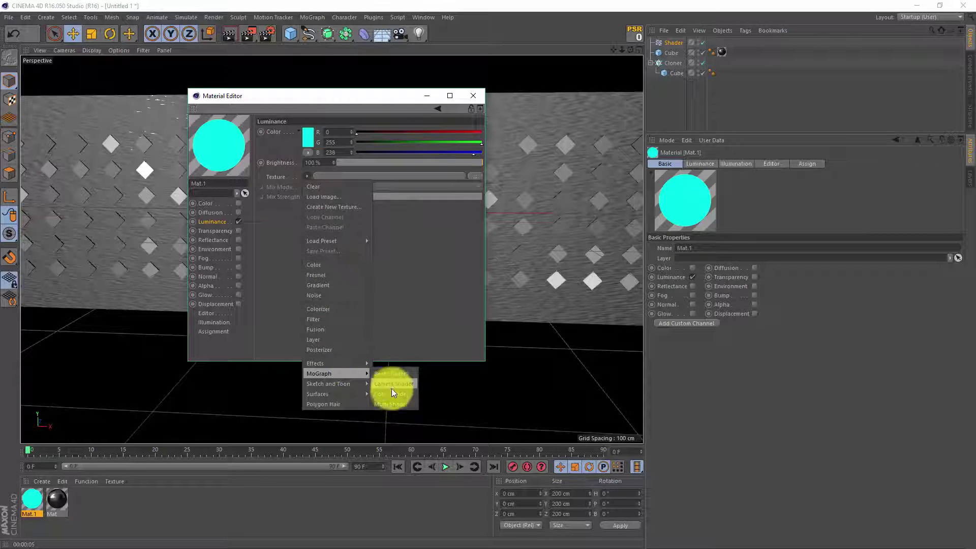
click(392, 393)
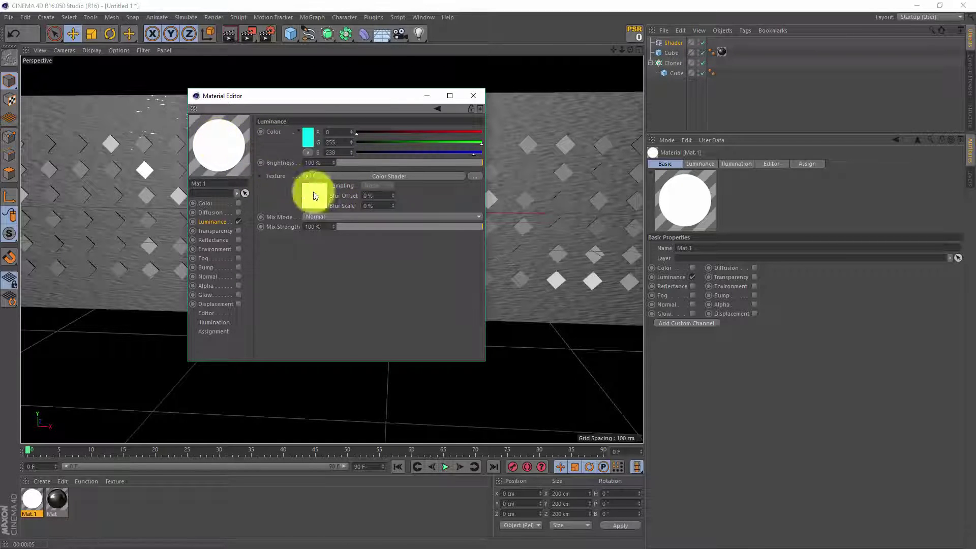
click(321, 216)
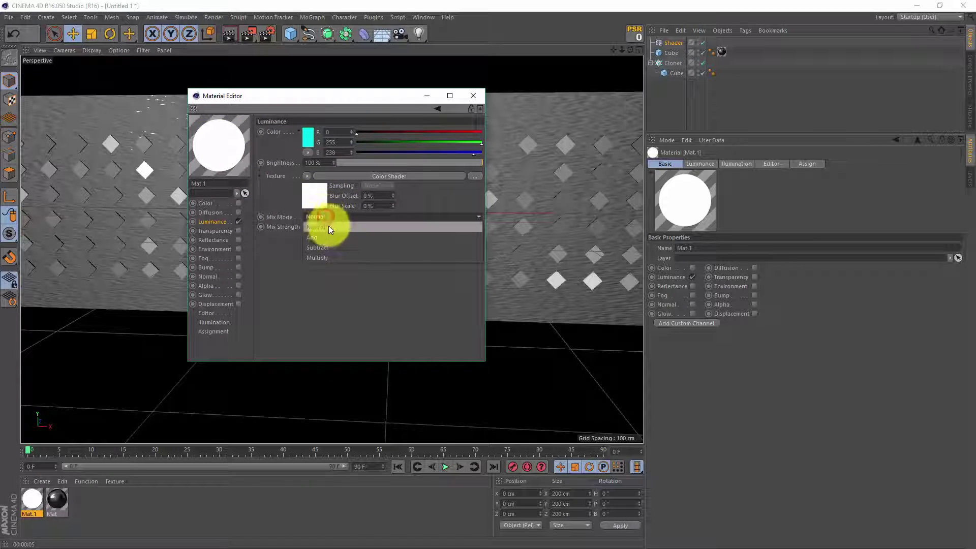
click(328, 256)
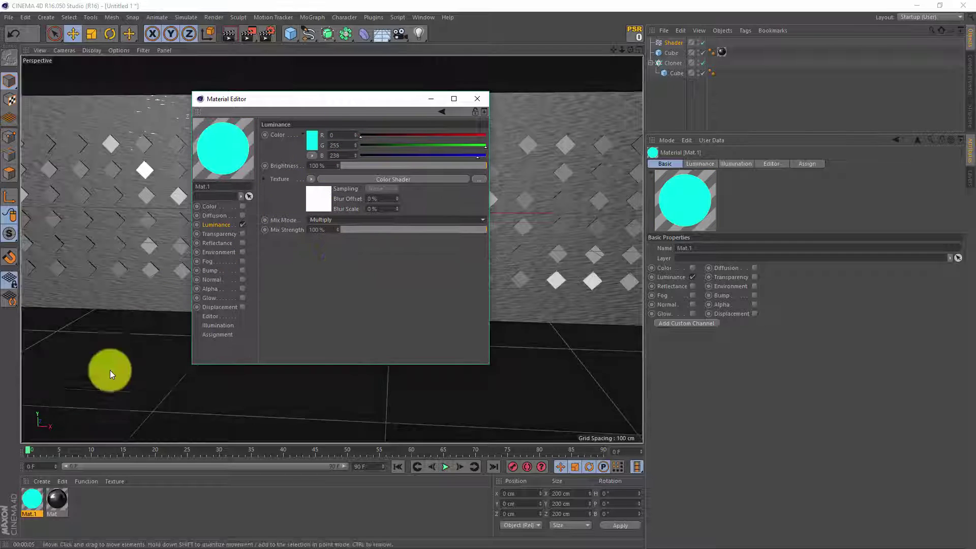
mouse_move(32, 499)
mouse_down()
mouse_move(709, 129)
mouse_move(674, 62)
mouse_up()
mouse_move(353, 99)
mouse_down()
mouse_move(424, 163)
mouse_move(456, 268)
mouse_up()
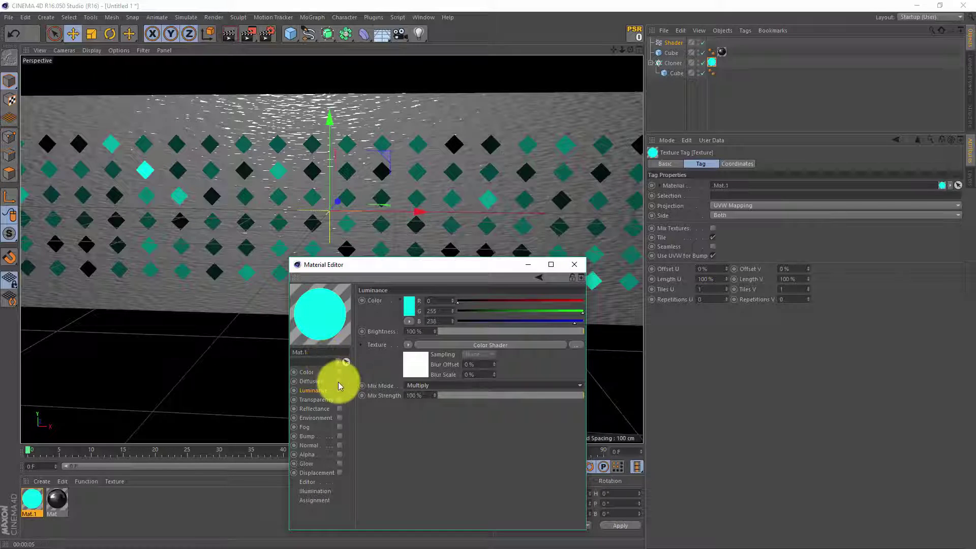
- Enable Diffusion and load a Layer shader containing a Gradient layer
click(339, 382)
click(419, 342)
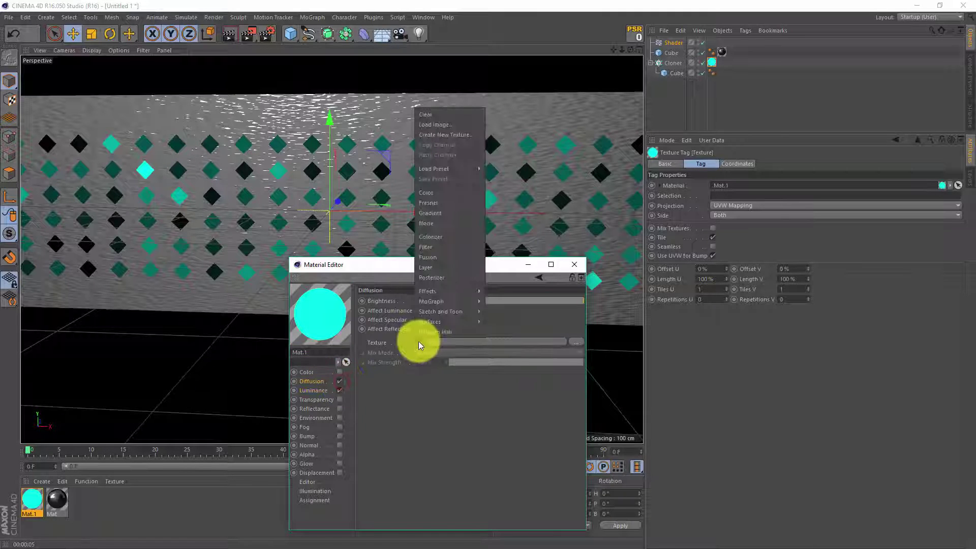
click(439, 268)
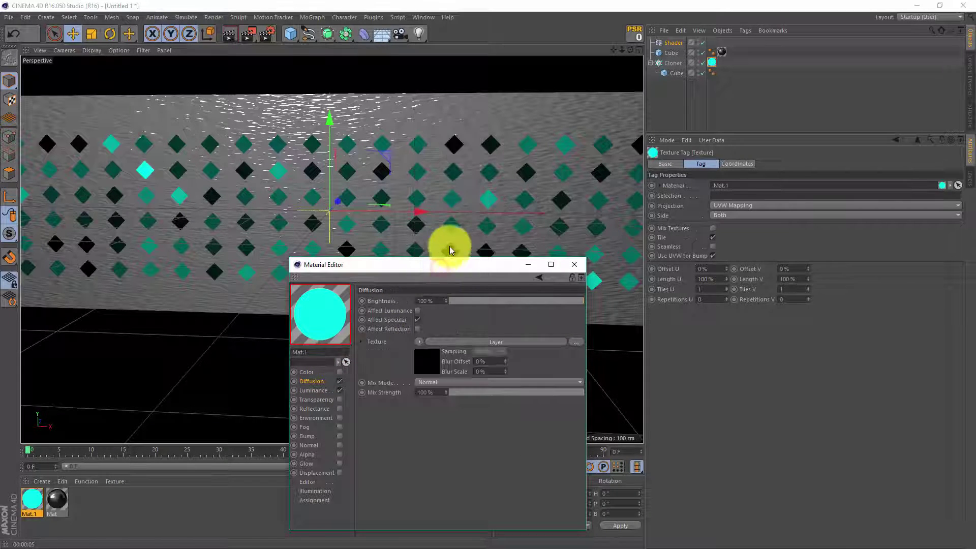
click(430, 361)
click(407, 381)
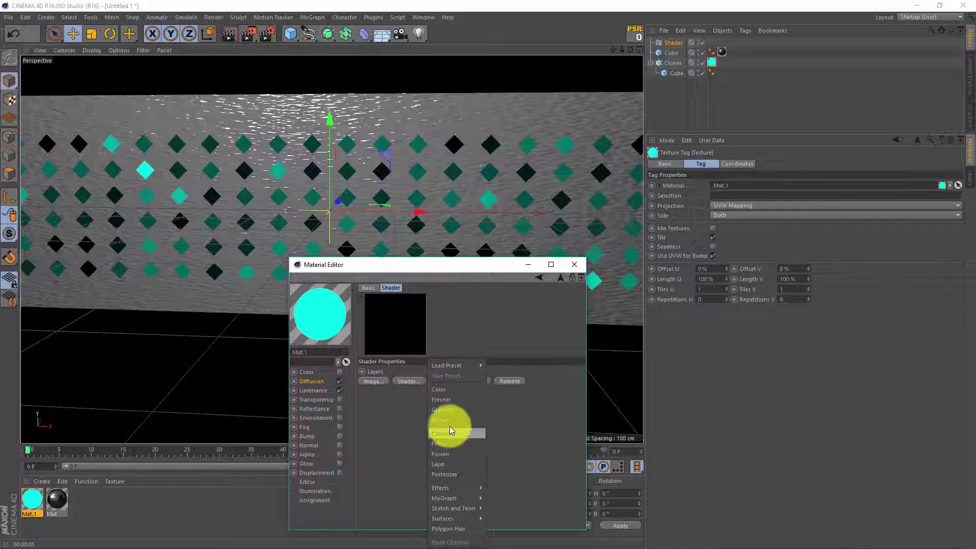
click(448, 407)
- Make the gradient an inverted 2D Box with 8% turbulence and a wider white part
click(408, 391)
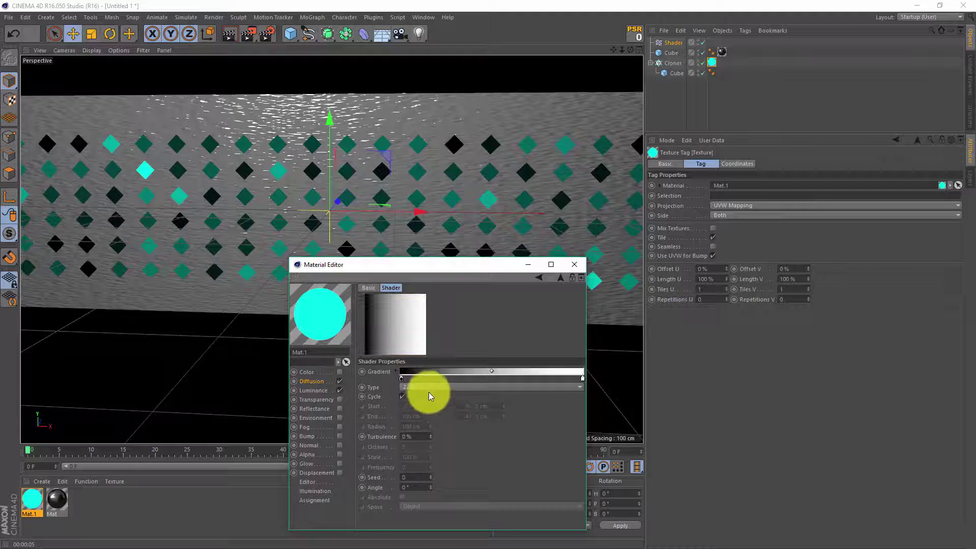
click(427, 387)
click(433, 450)
click(431, 436)
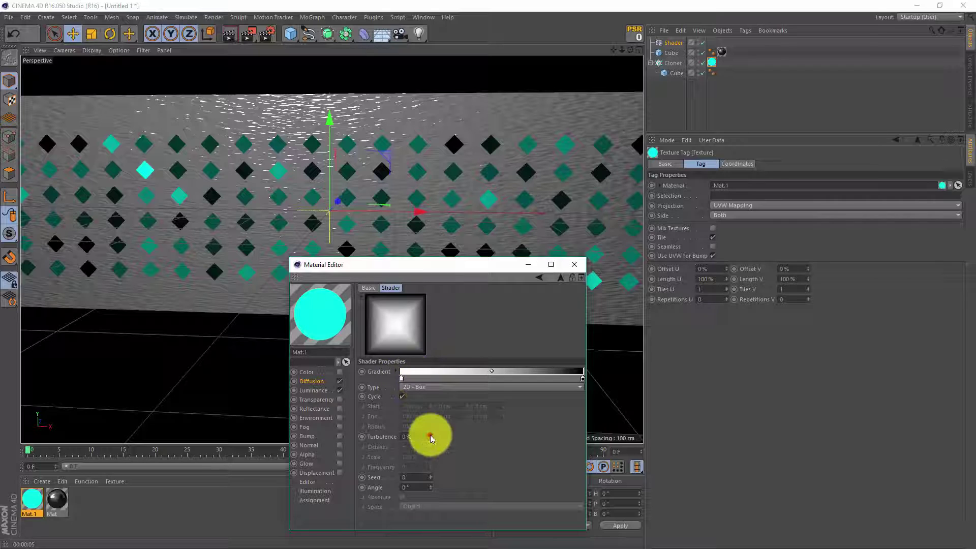
drag(431, 436, 429, 434)
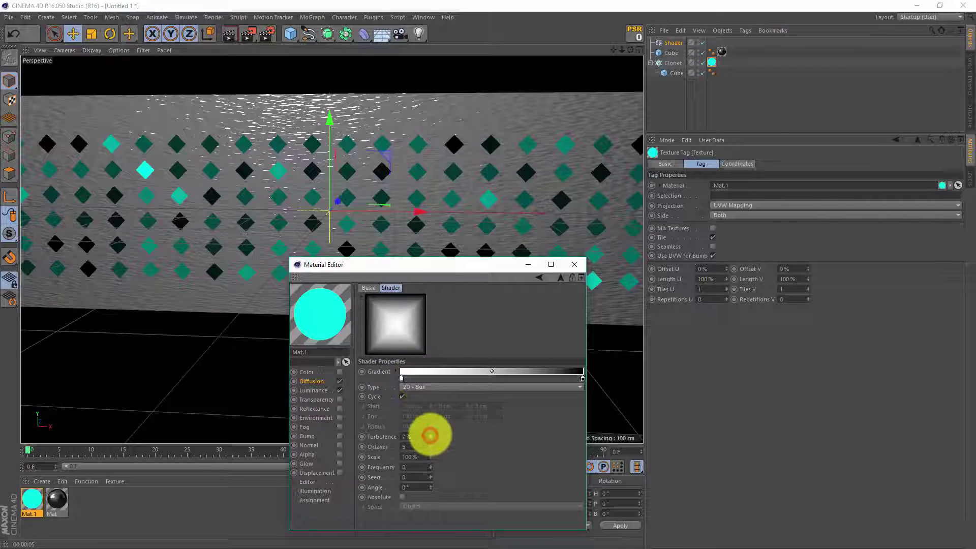
click(491, 371)
mouse_move(506, 370)
mouse_down()
mouse_move(582, 379)
mouse_move(573, 379)
mouse_up()
click(560, 278)
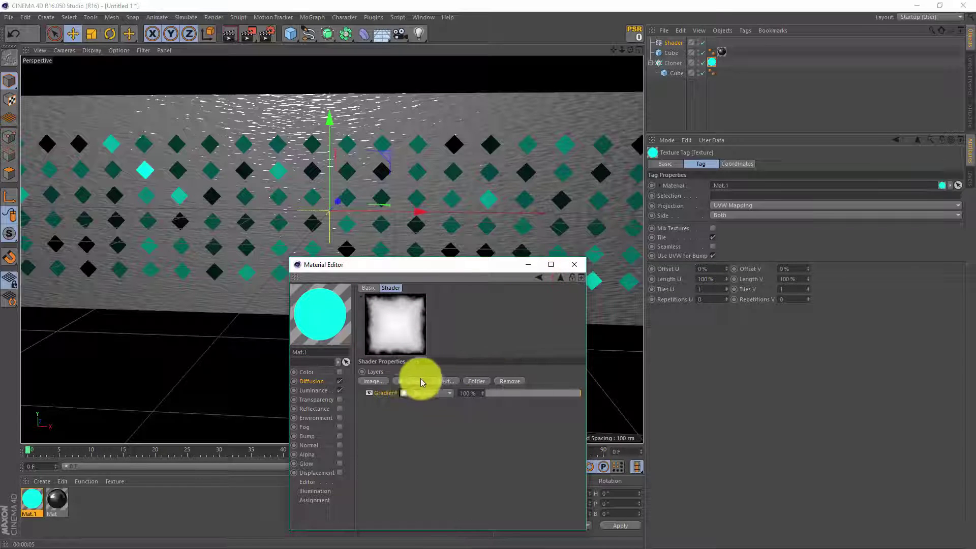
- Add a Noise layer set to Stupl, Global Scale 200%, in World space
click(404, 381)
click(454, 416)
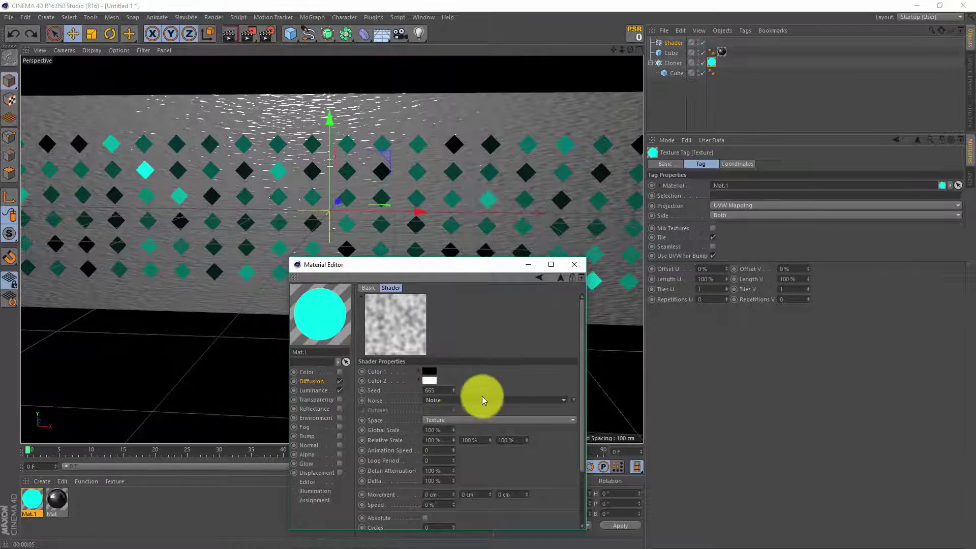
click(483, 399)
click(472, 252)
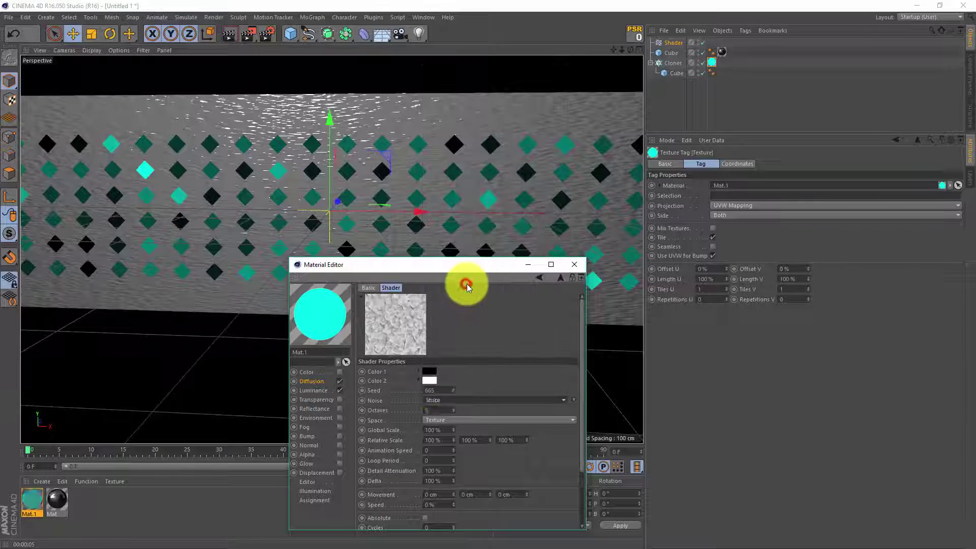
double_click(443, 430)
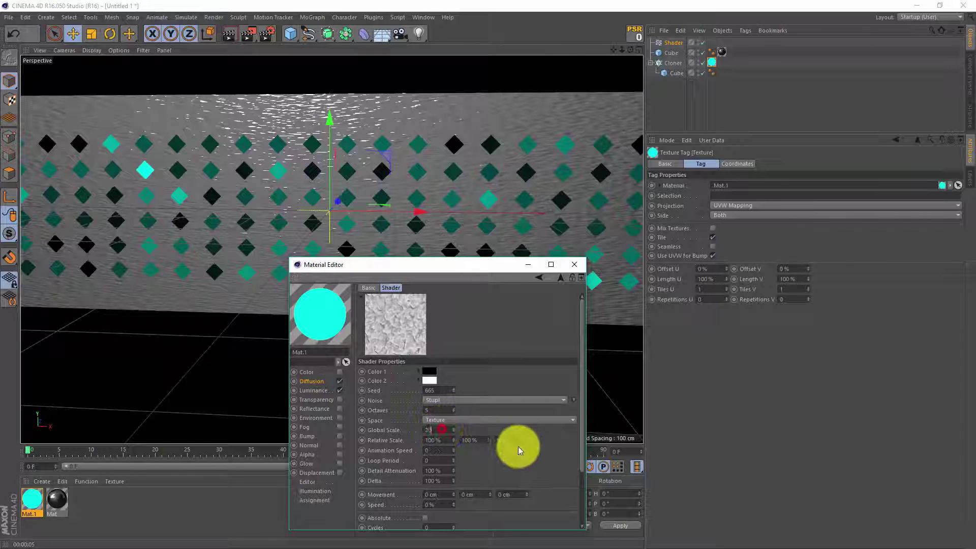
text(200)
key(Return)
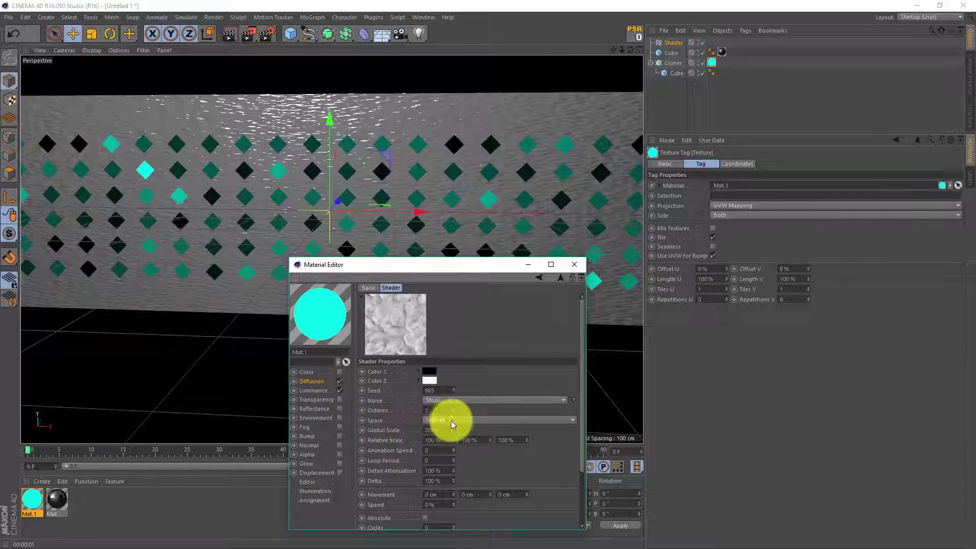
click(453, 420)
click(456, 459)
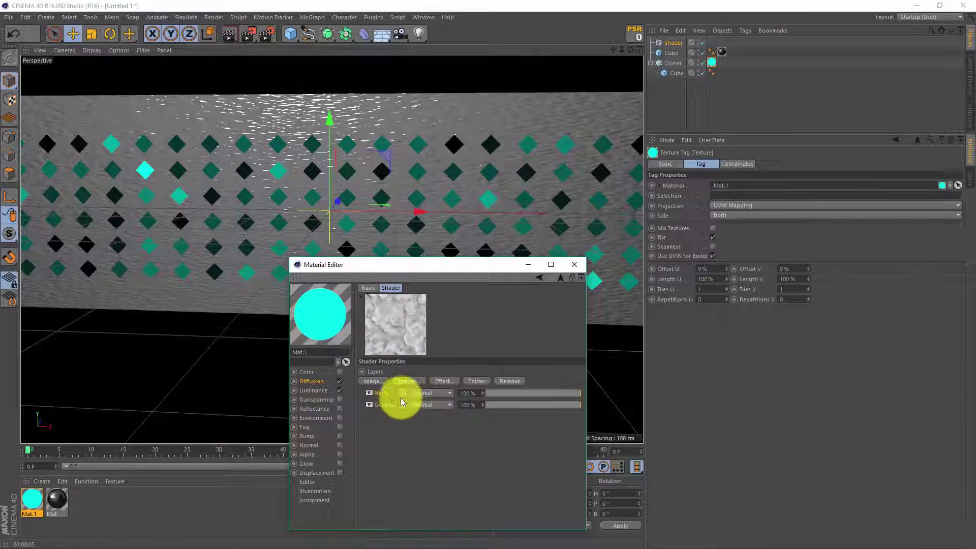
- Move the Gradient layer above Noise at 67% opacity and enable Affect Luminance in Diffusion
click(381, 405)
drag(381, 406, 375, 389)
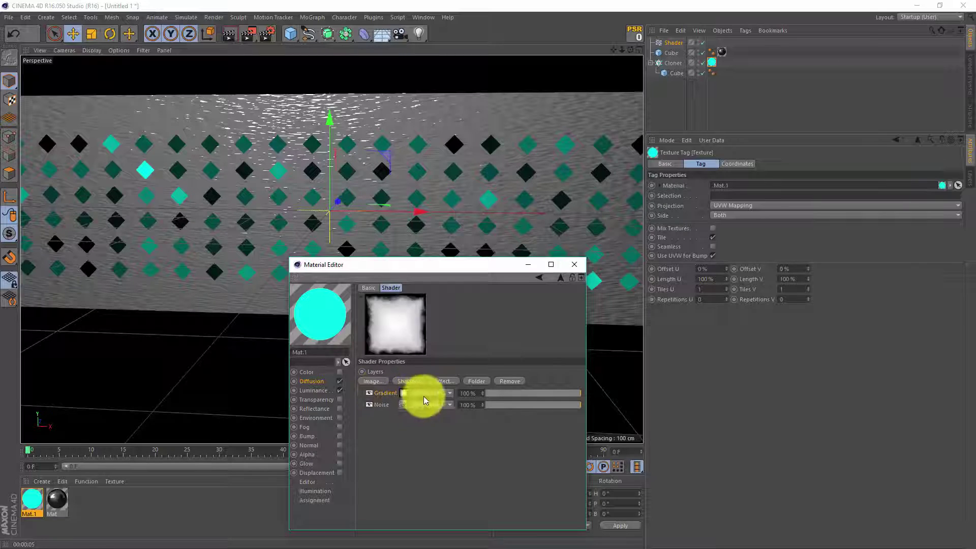
drag(550, 393, 542, 394)
click(541, 393)
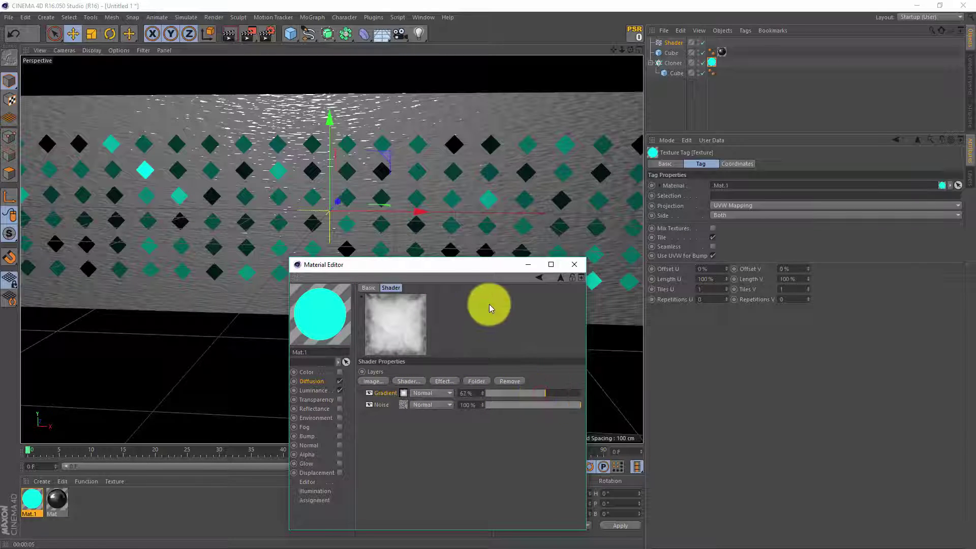
click(559, 278)
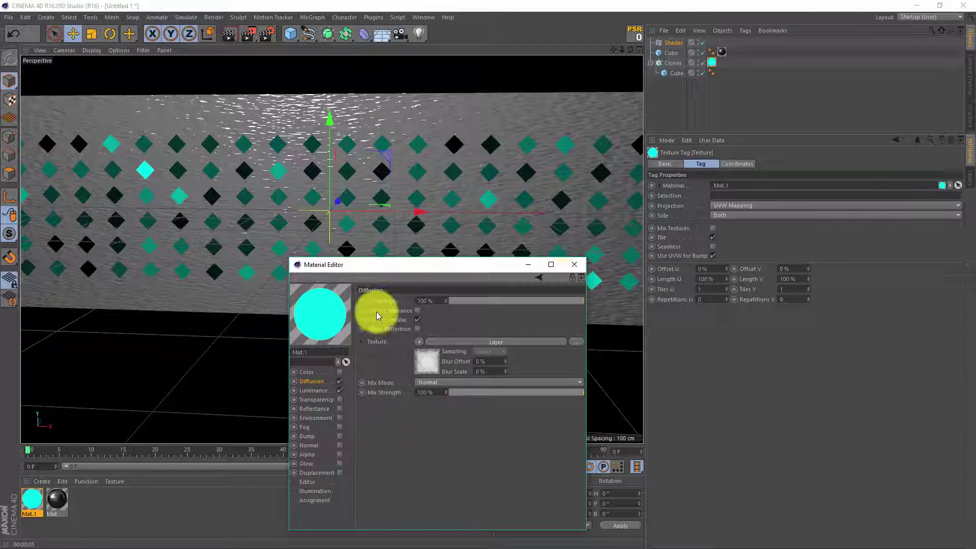
click(417, 310)
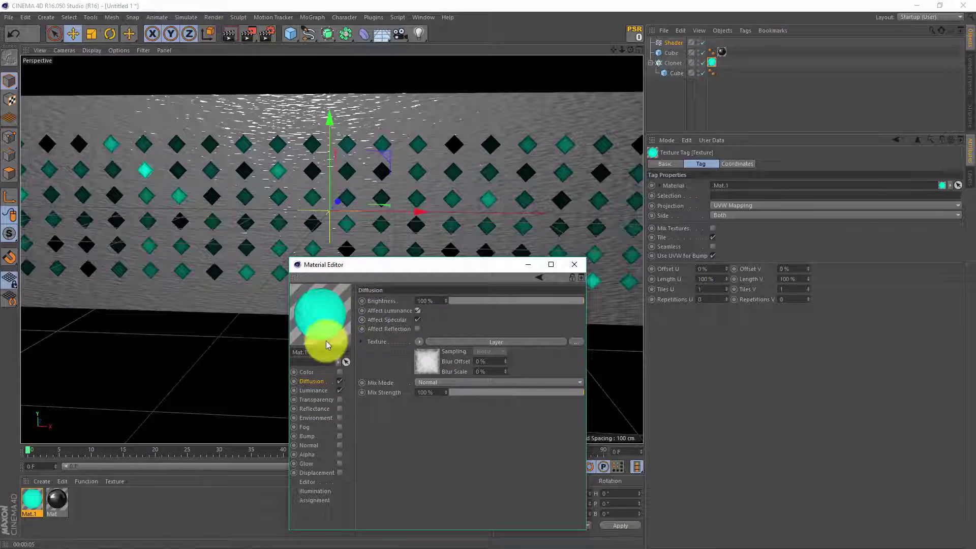
- Test render the view, then set Mat.1's Luminance brightness to 200%
click(574, 264)
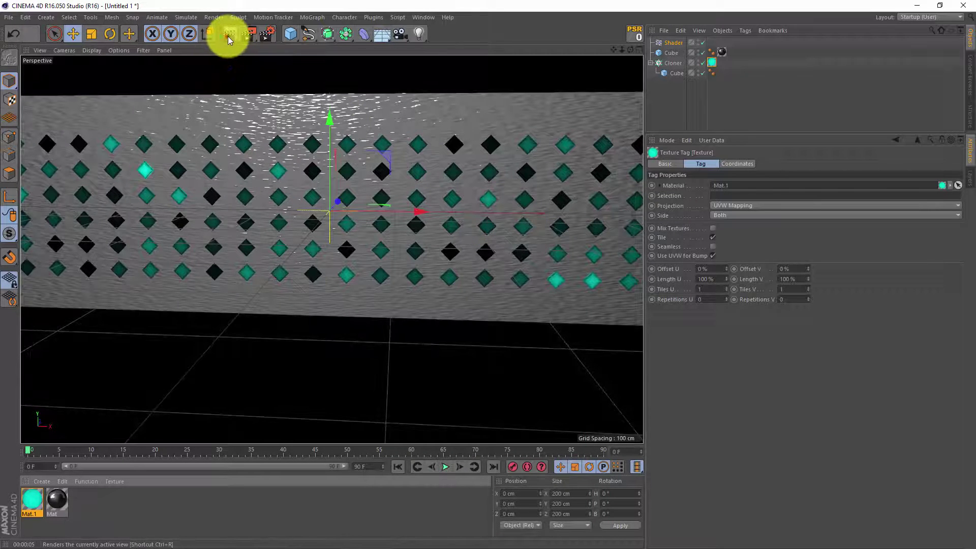
click(229, 35)
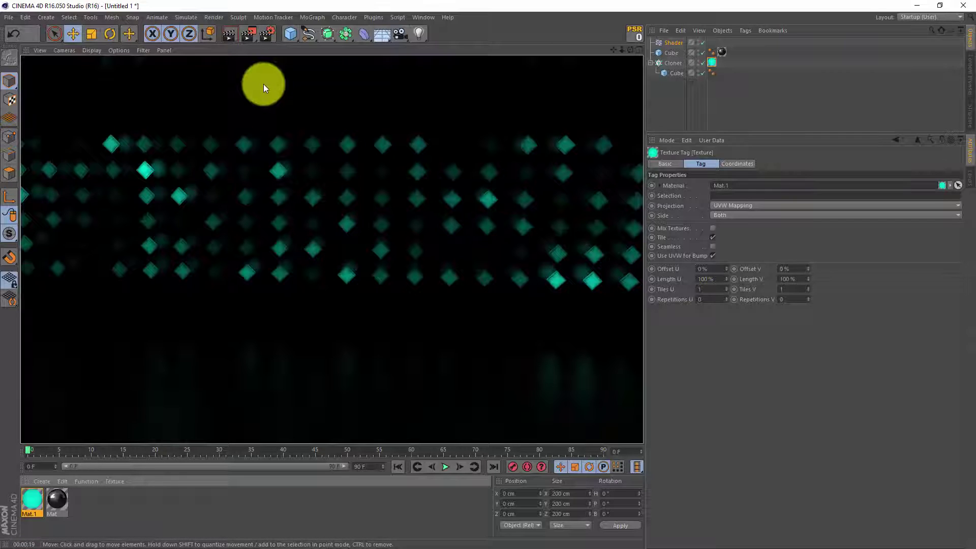
double_click(32, 500)
drag(299, 115, 277, 121)
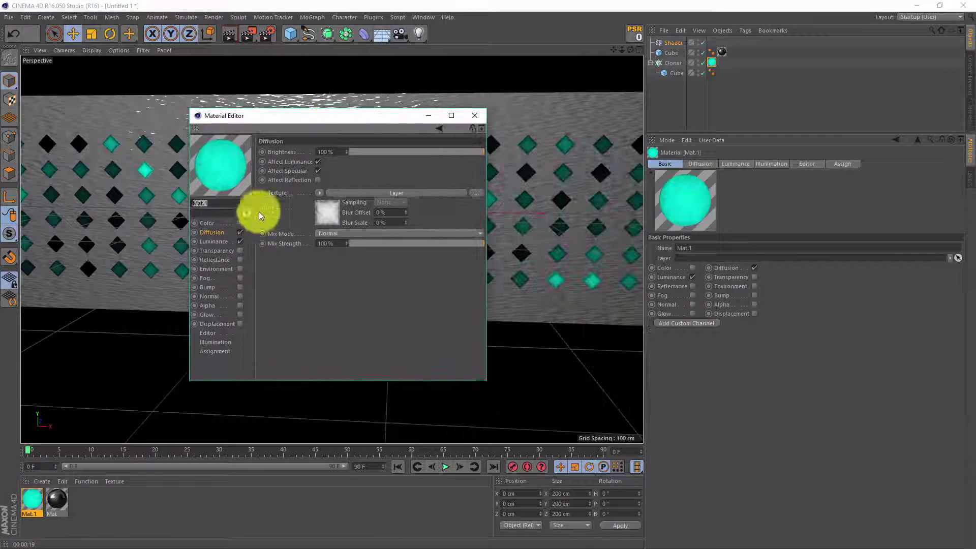
click(214, 241)
click(316, 183)
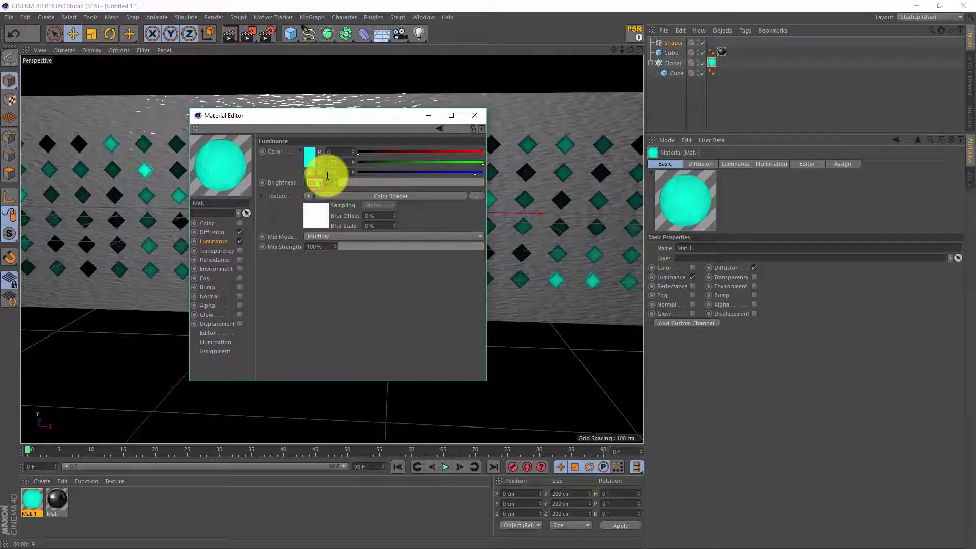
text(200)
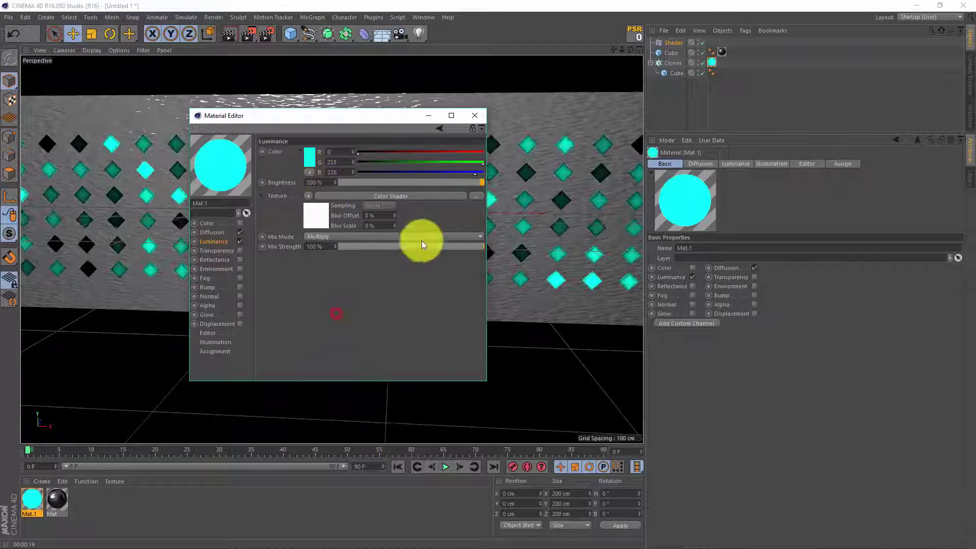
click(475, 115)
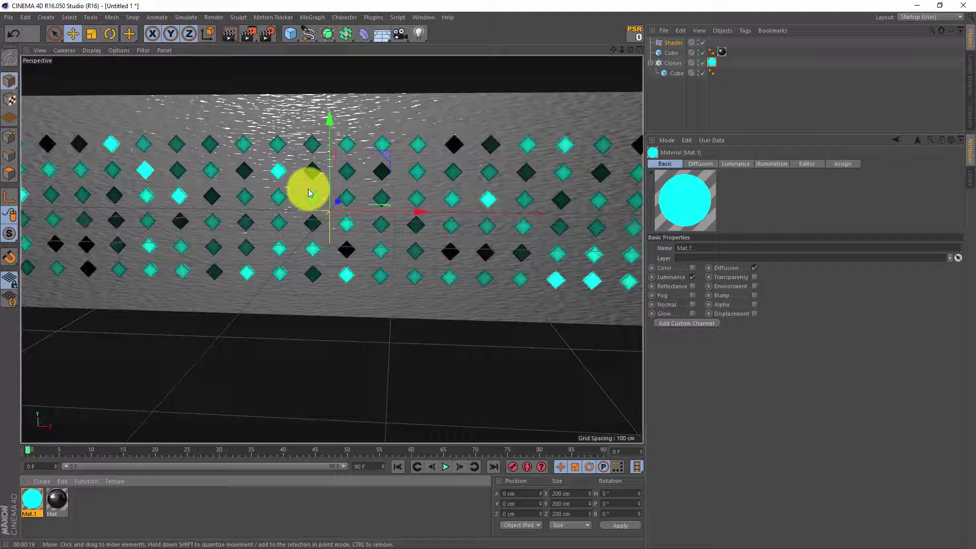
- Set the animation length to 240 frames and extend the preview range to 240
click(336, 198)
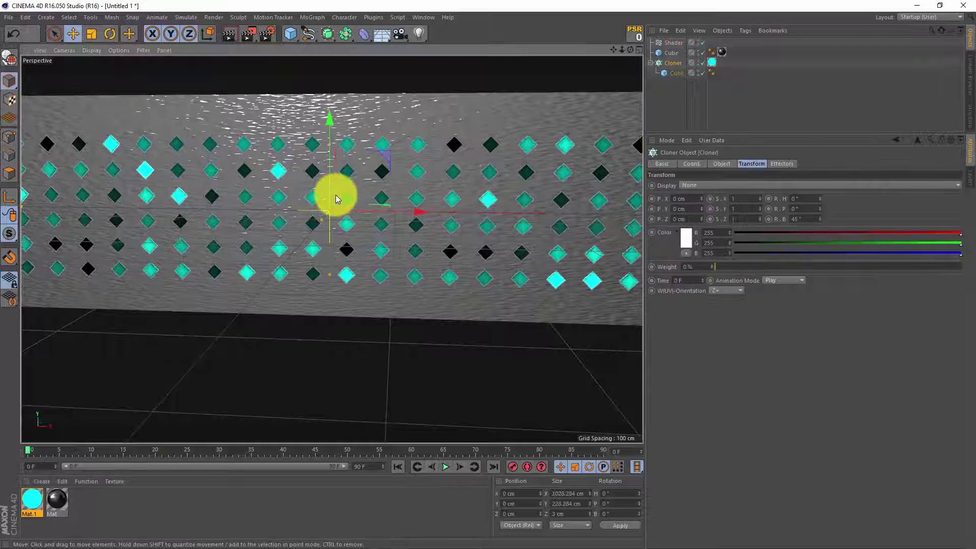
click(363, 461)
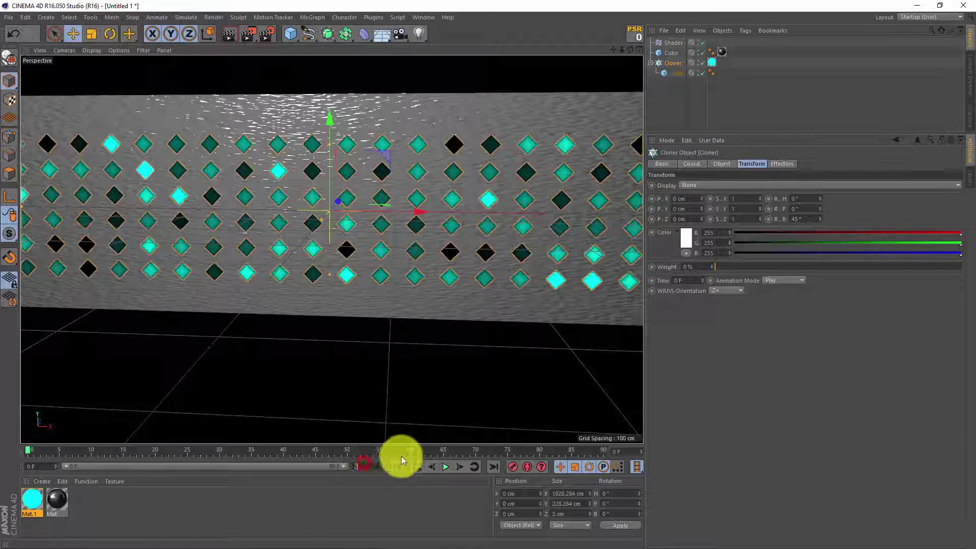
text(240)
key(Return)
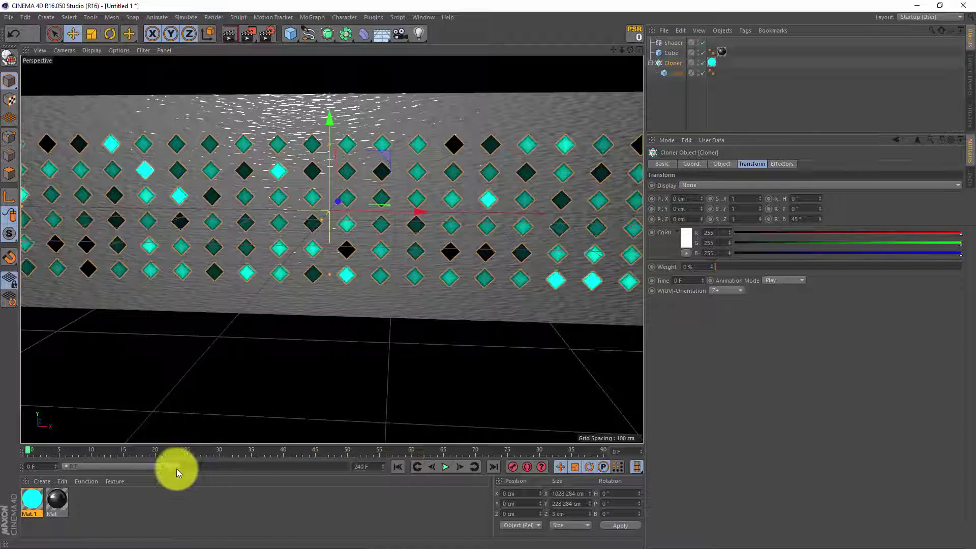
drag(175, 468, 348, 464)
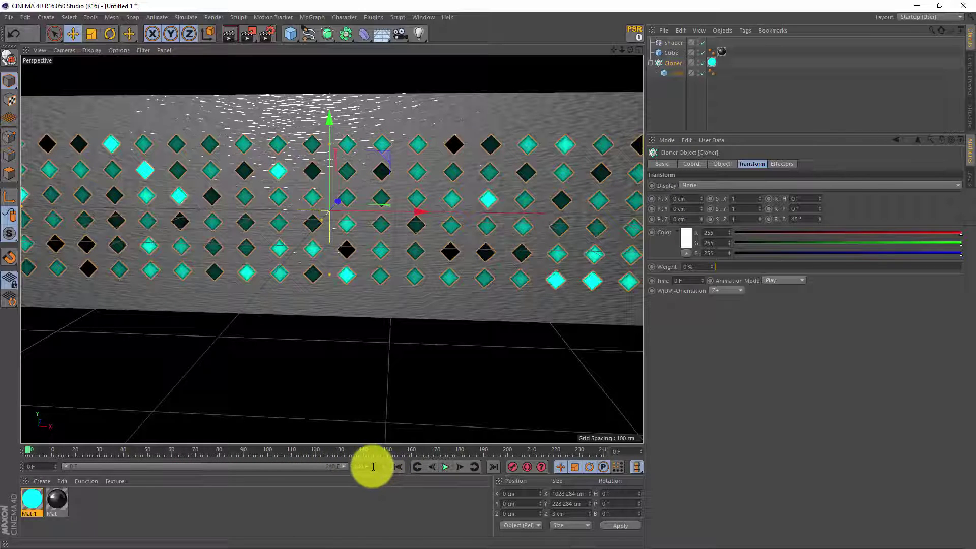
- Add a camera, look through it, and frame the diamond wall head-on
drag(402, 34, 453, 51)
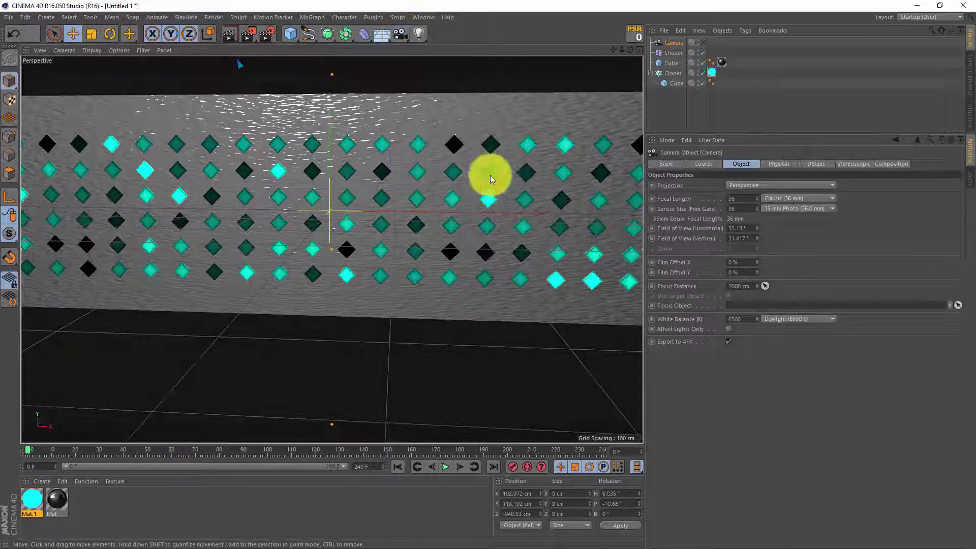
click(703, 42)
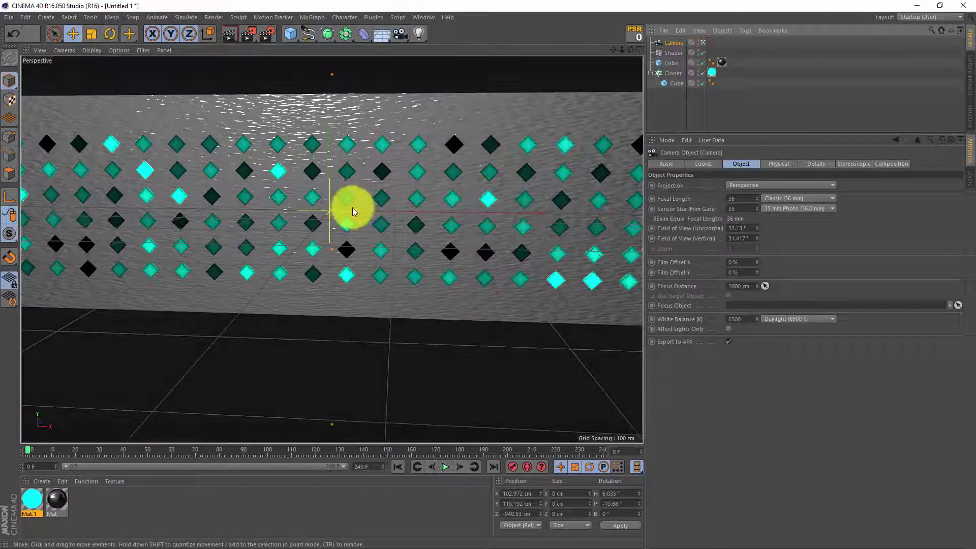
alt+drag(353, 208, 364, 196)
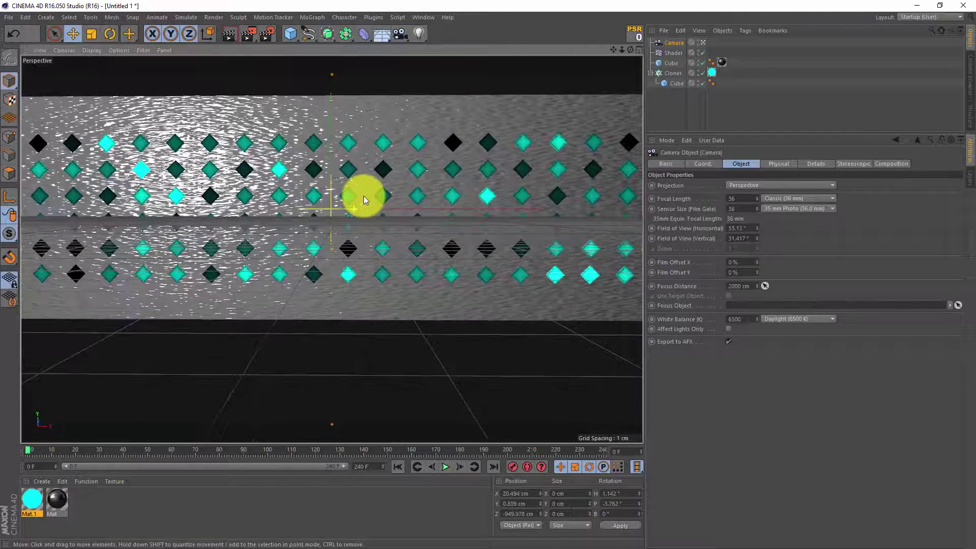
scroll(364, 196, up, 2)
alt+middle_drag(300, 221, 316, 254)
scroll(315, 254, up, 2)
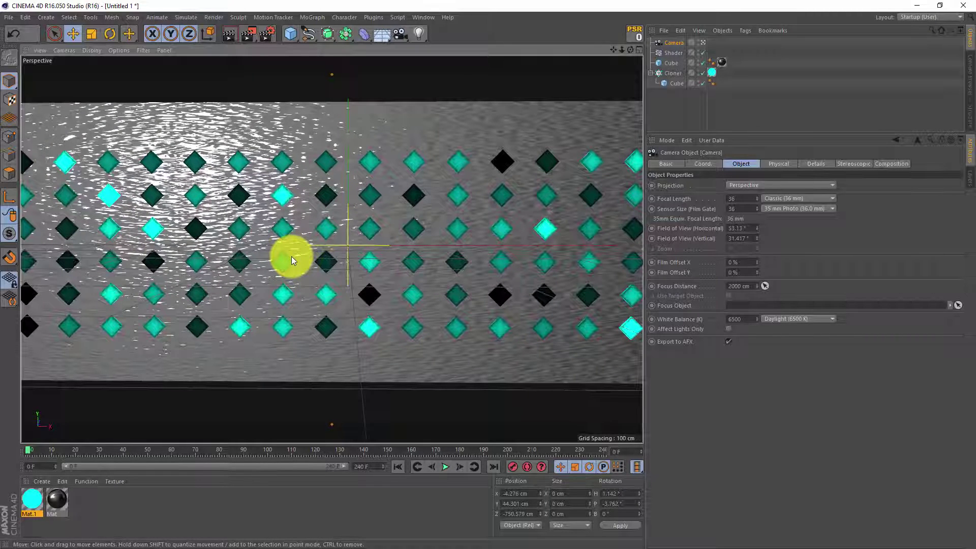
- Add a Vibrate tag to the camera with Position and Rotation enabled
right_click(671, 43)
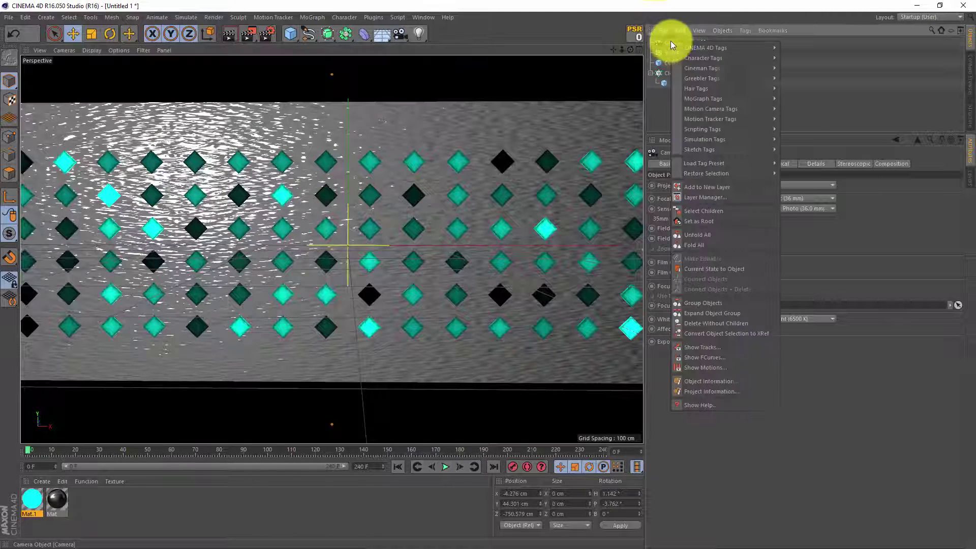
mouse_move(712, 47)
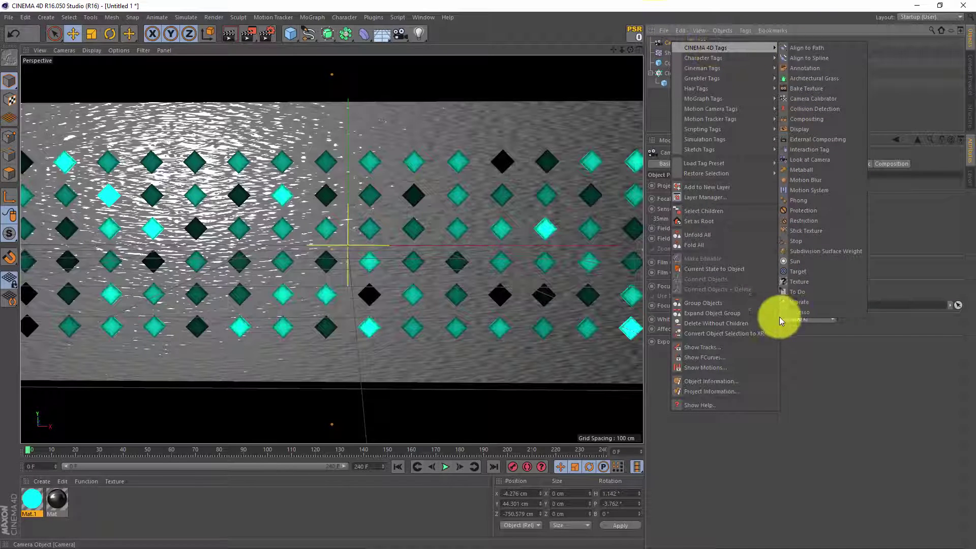
click(800, 304)
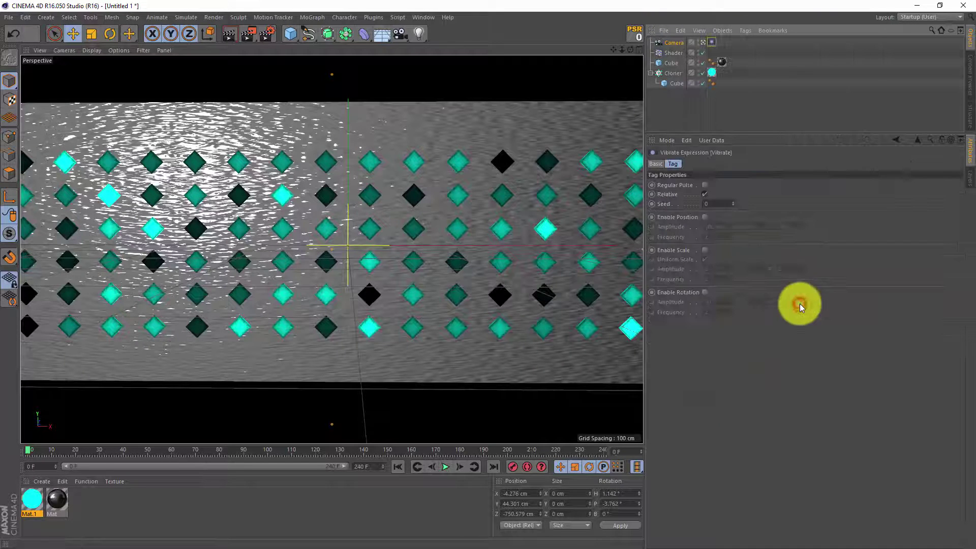
click(706, 217)
click(705, 292)
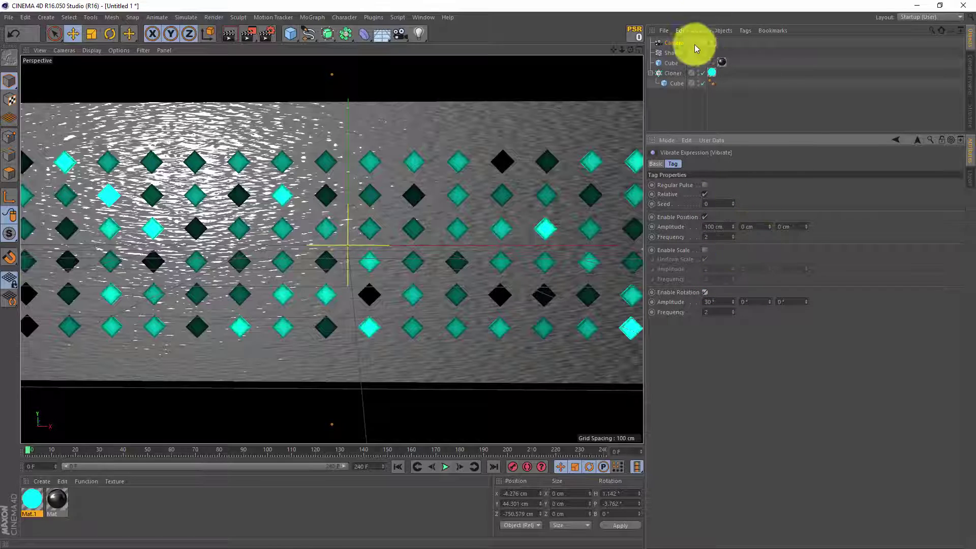
- Set the position and rotation shake amplitudes to 0 and keyframe them
double_click(717, 227)
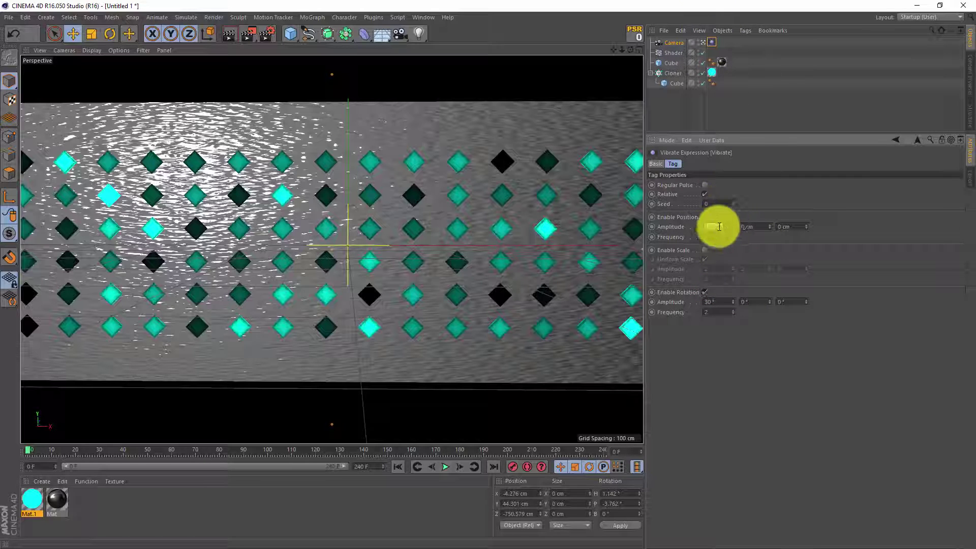
text(0)
double_click(716, 302)
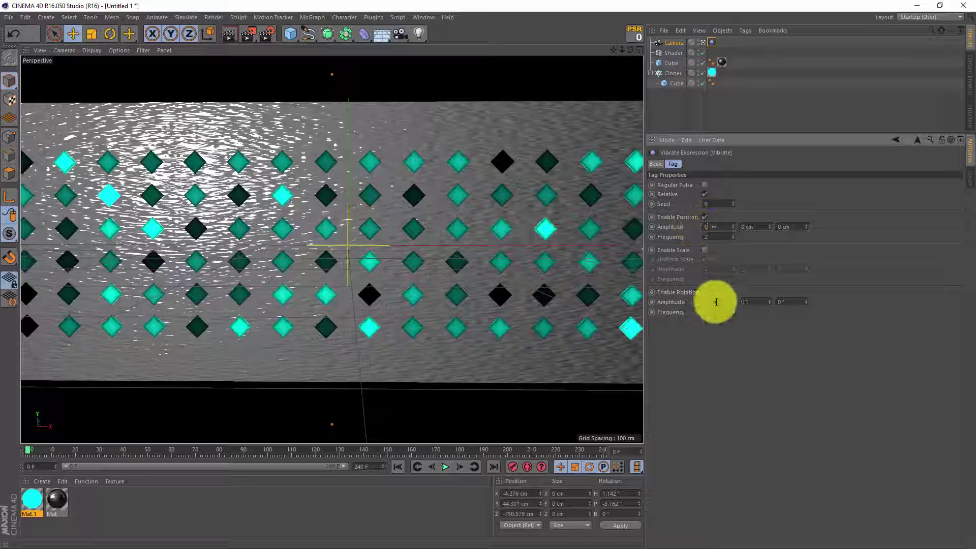
text(0)
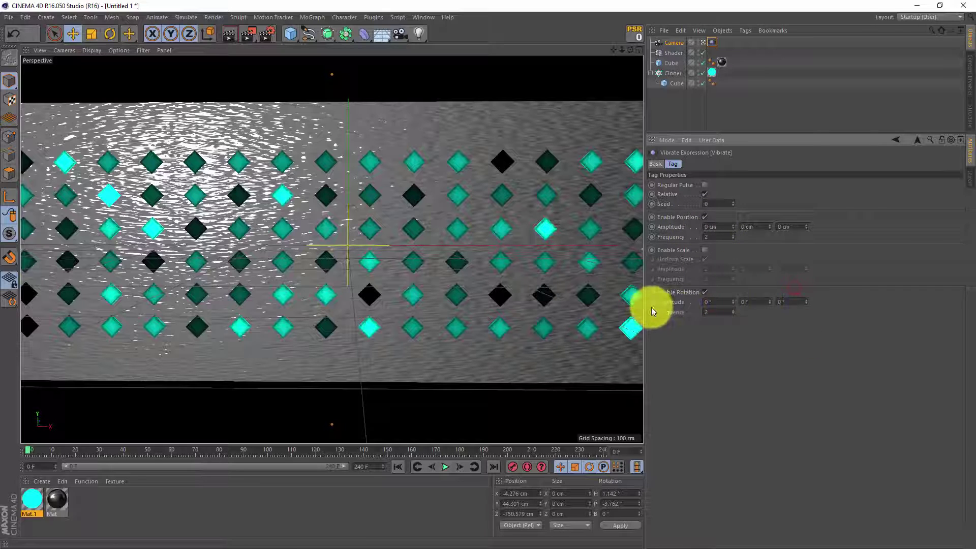
ctrl+click(651, 302)
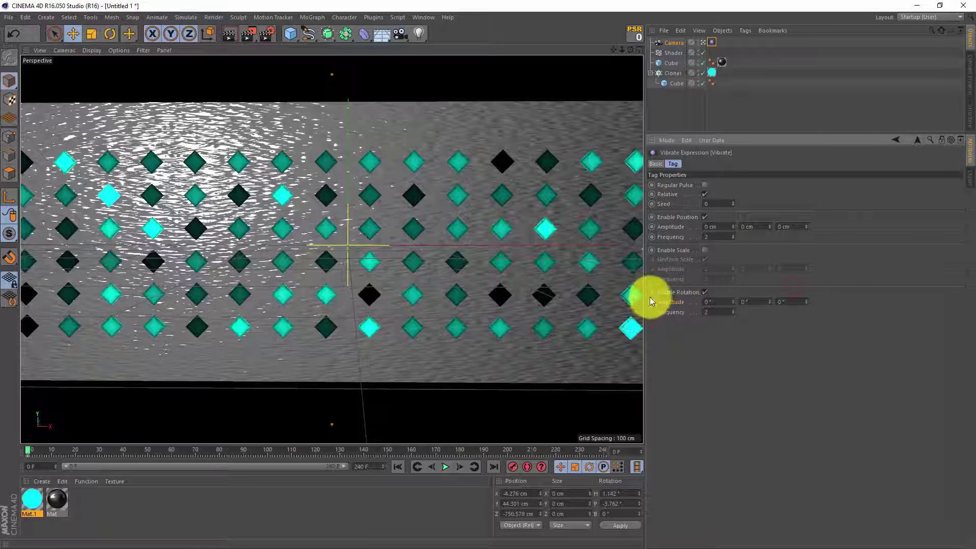
ctrl+click(651, 228)
- At frame 3, keyframe position amplitude 20/20/50 cm and rotation amplitude 3° per axis
click(460, 466)
click(459, 466)
click(459, 466)
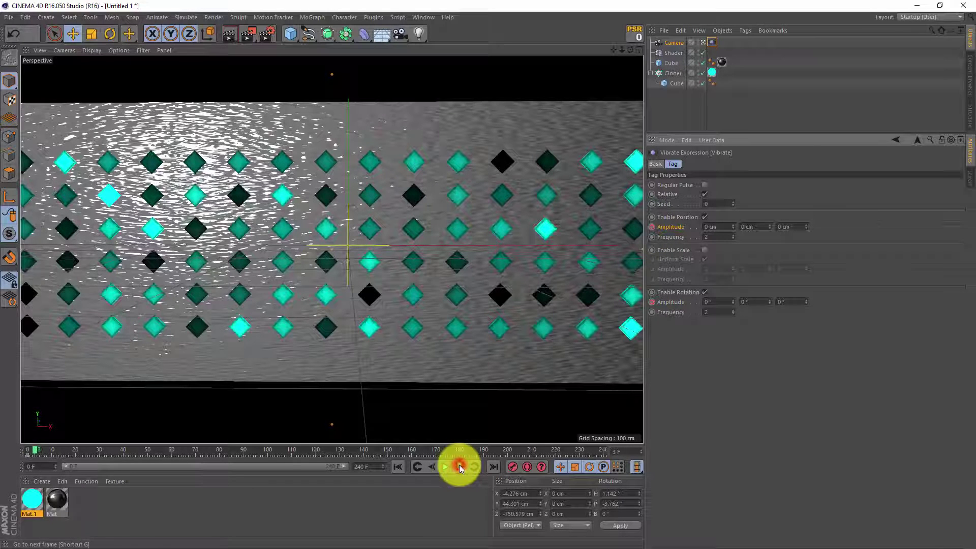
click(720, 225)
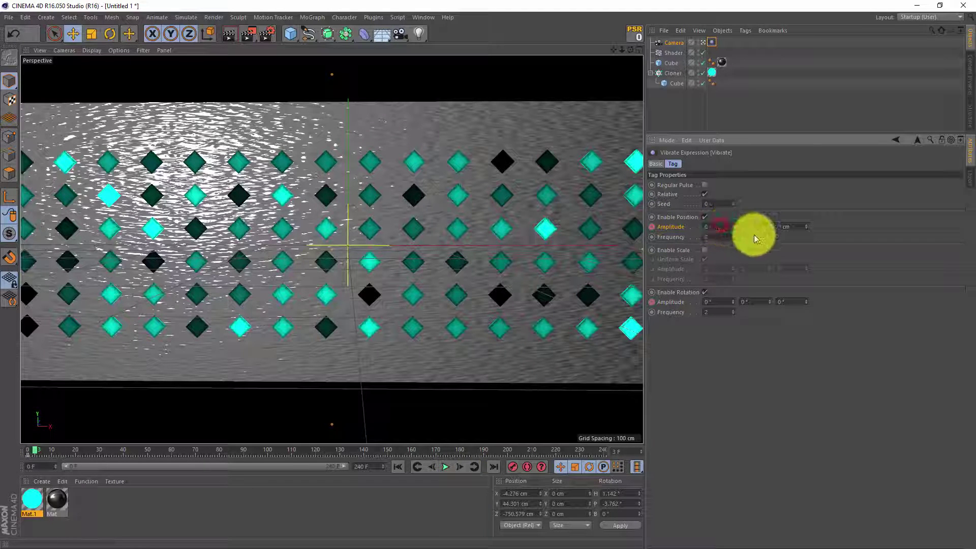
click(756, 225)
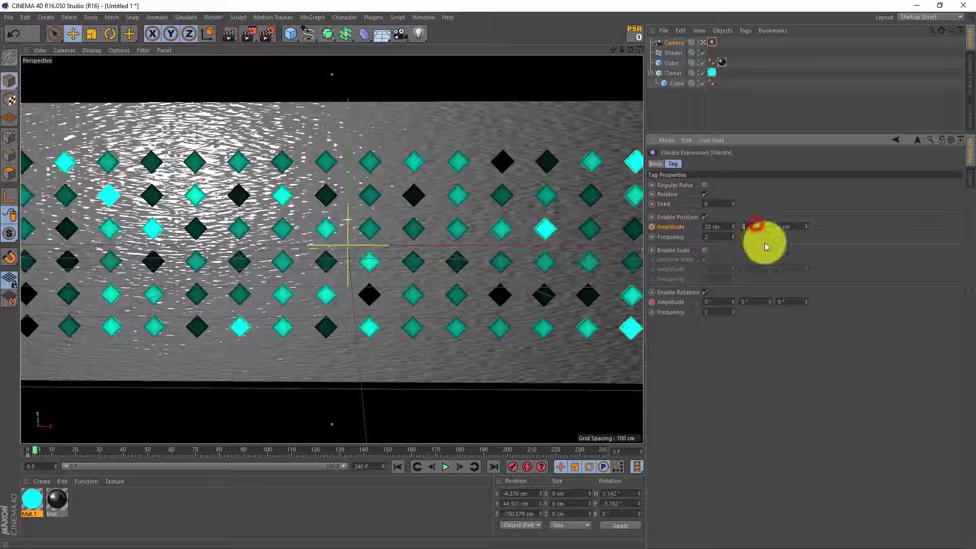
text(20)
click(791, 234)
text(50)
click(719, 301)
text(3)
click(753, 301)
text(3)
click(802, 302)
text(3)
click(823, 333)
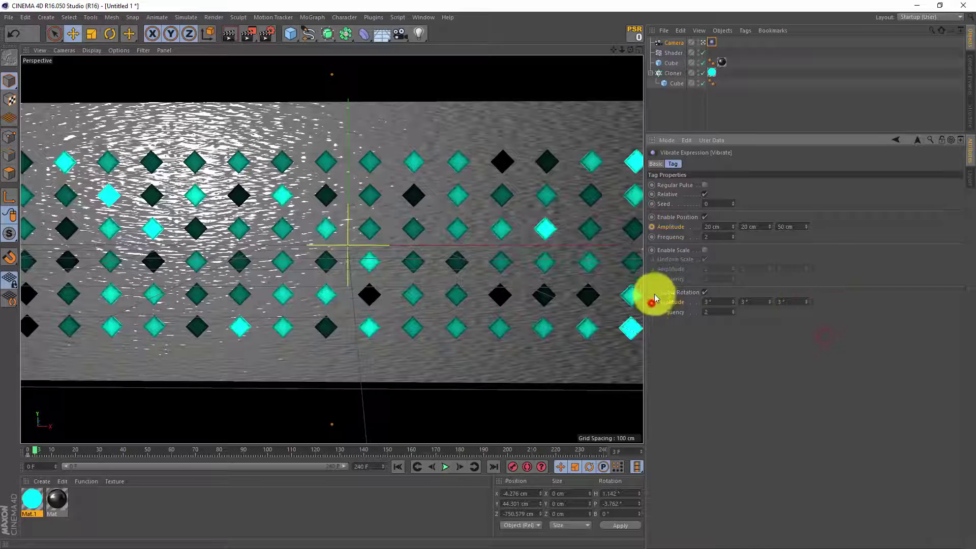
ctrl+click(651, 227)
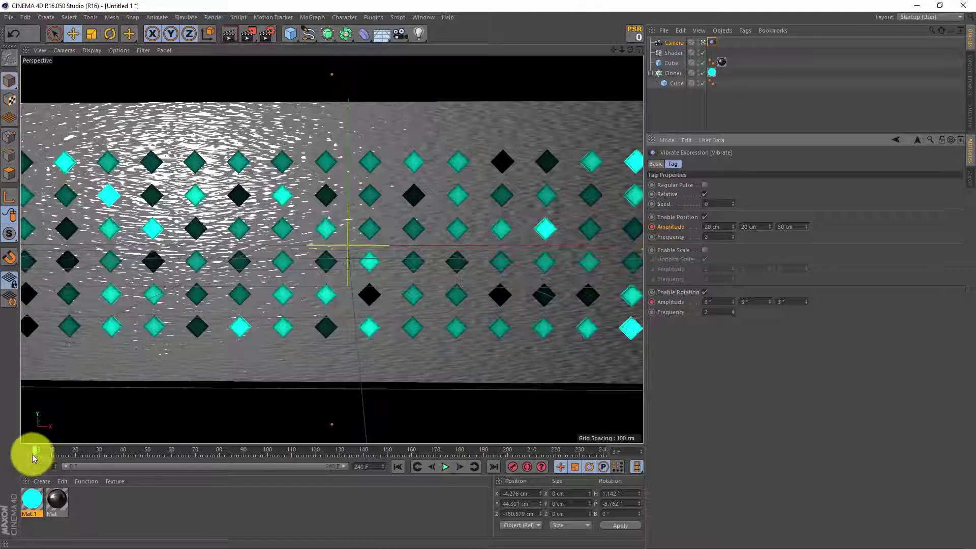
- Drag the Vibrate amplitude keyframes from the timeline start to frames 240 and 237
click(26, 456)
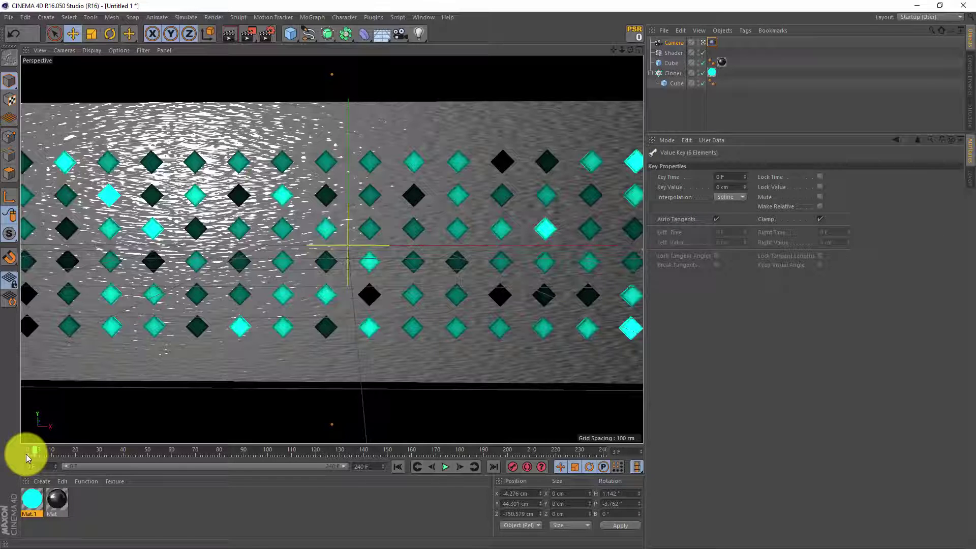
drag(26, 453, 337, 445)
drag(467, 447, 605, 459)
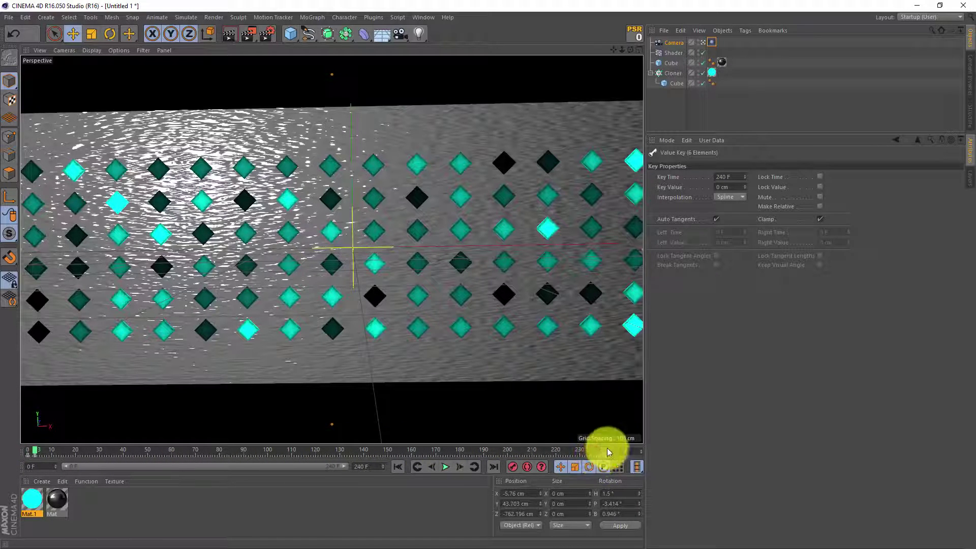
click(34, 455)
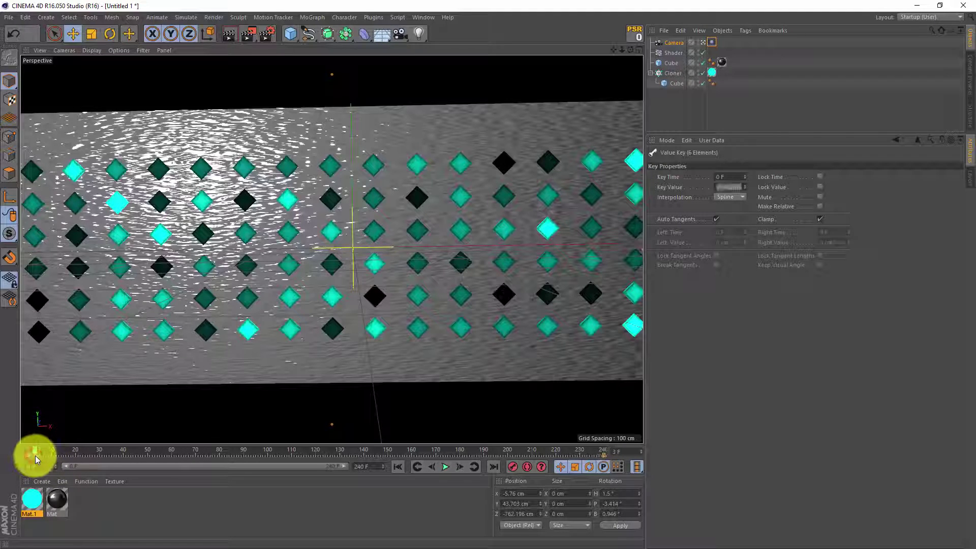
drag(36, 456, 133, 455)
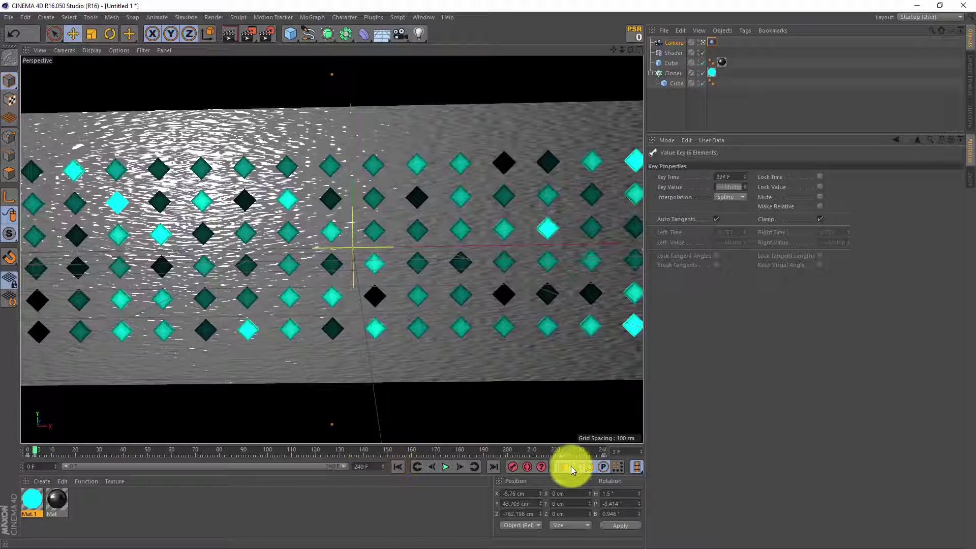
drag(571, 466, 598, 454)
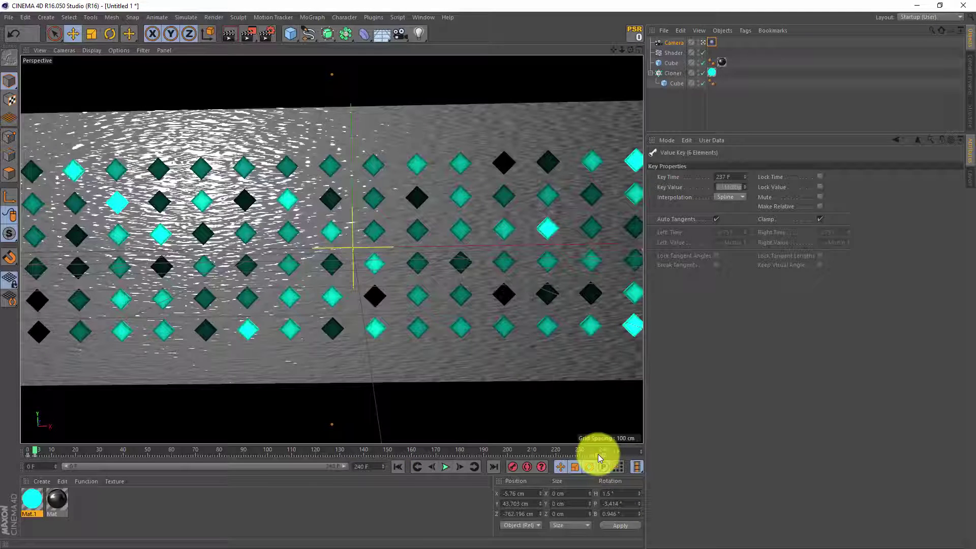
- Play the animation from frame 0 and stop it around frame 119
click(398, 463)
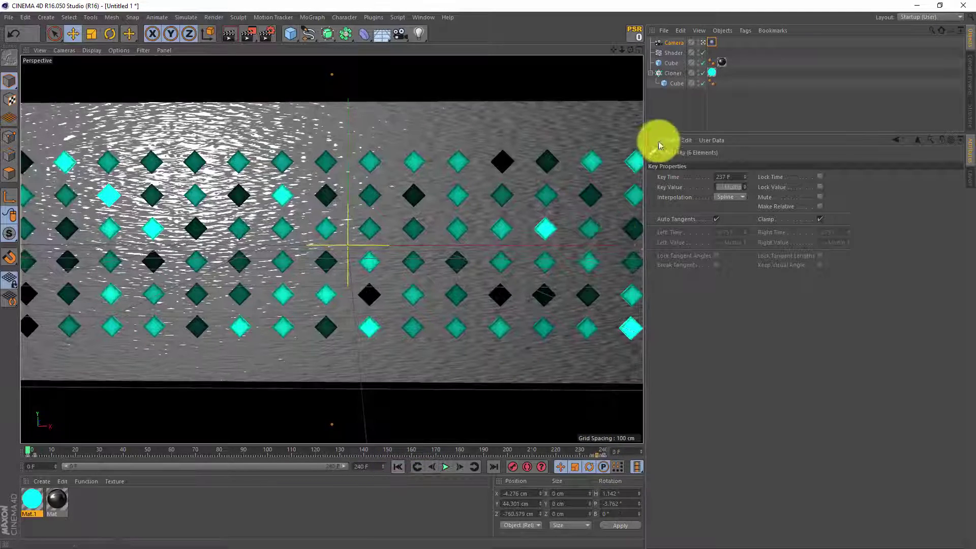
click(446, 467)
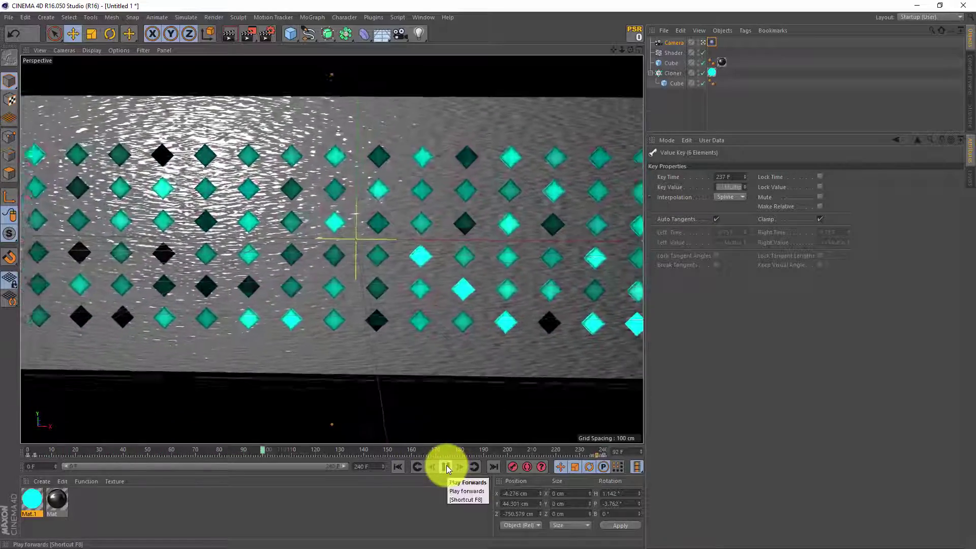
click(446, 466)
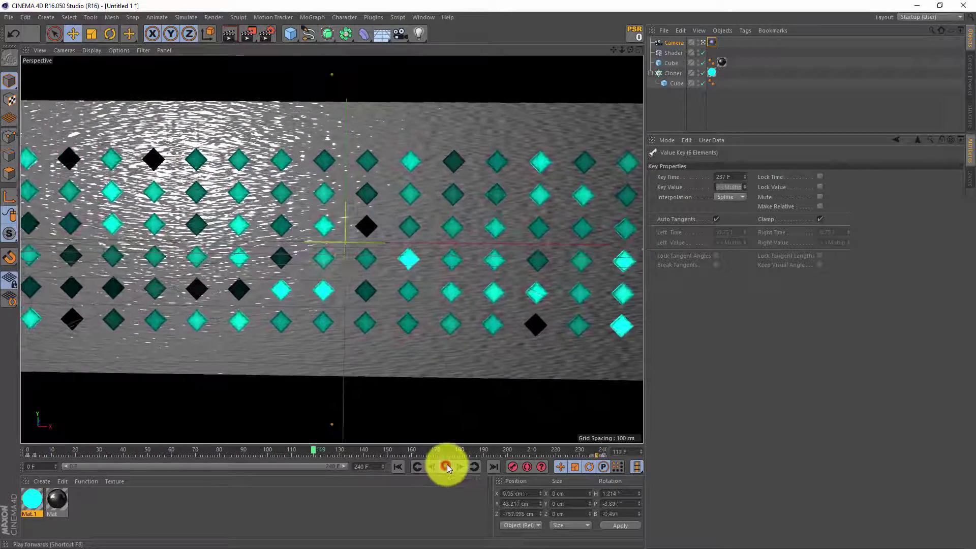
- In Render Settings, save rendered frames as BlinkElements in the Loop4 folder
click(265, 36)
click(88, 53)
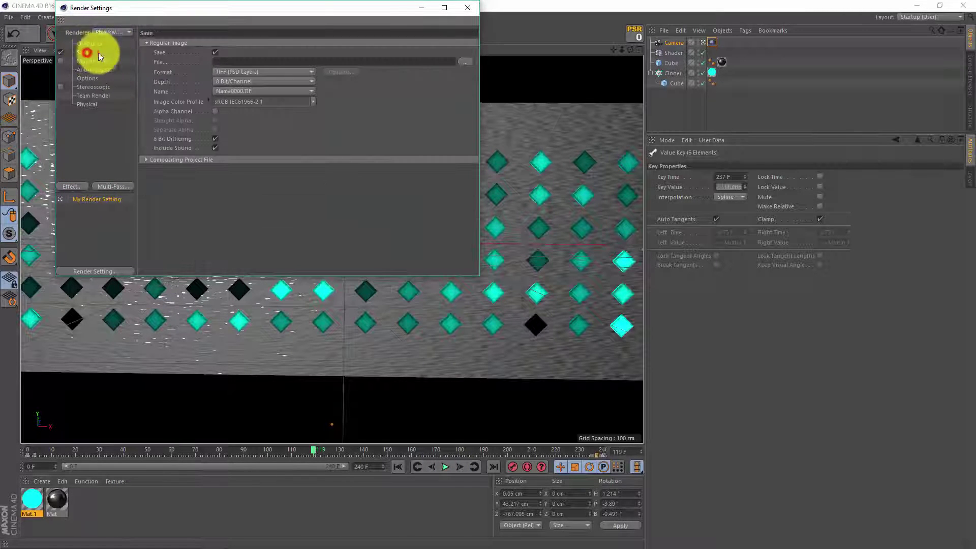
click(463, 61)
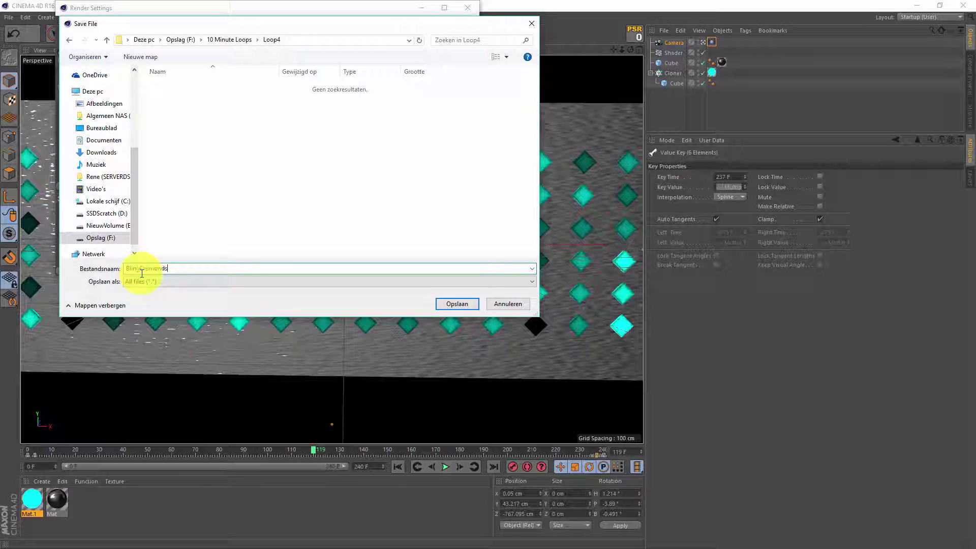
text(inkElements)
click(457, 304)
- Set the output frame range to Manual, frames 1 to 240
click(93, 43)
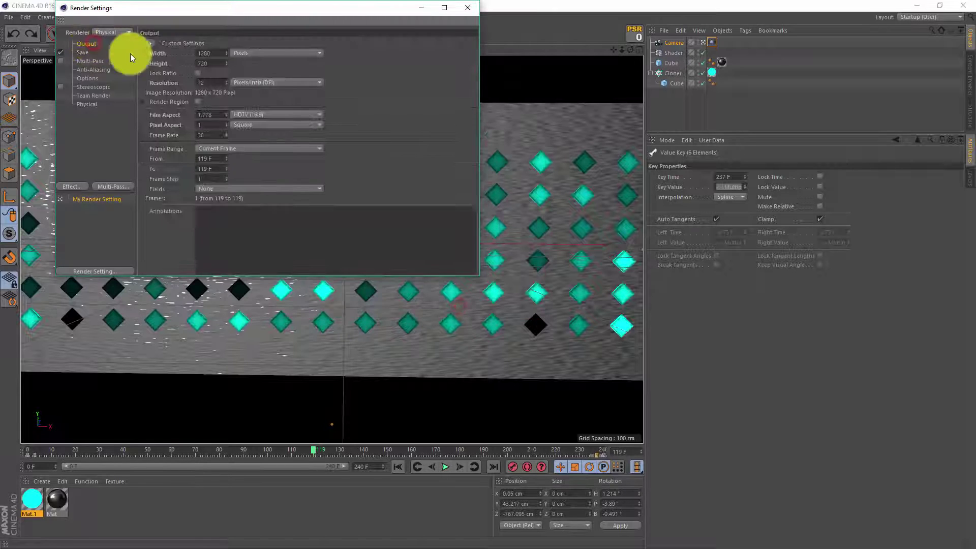
click(214, 148)
click(219, 165)
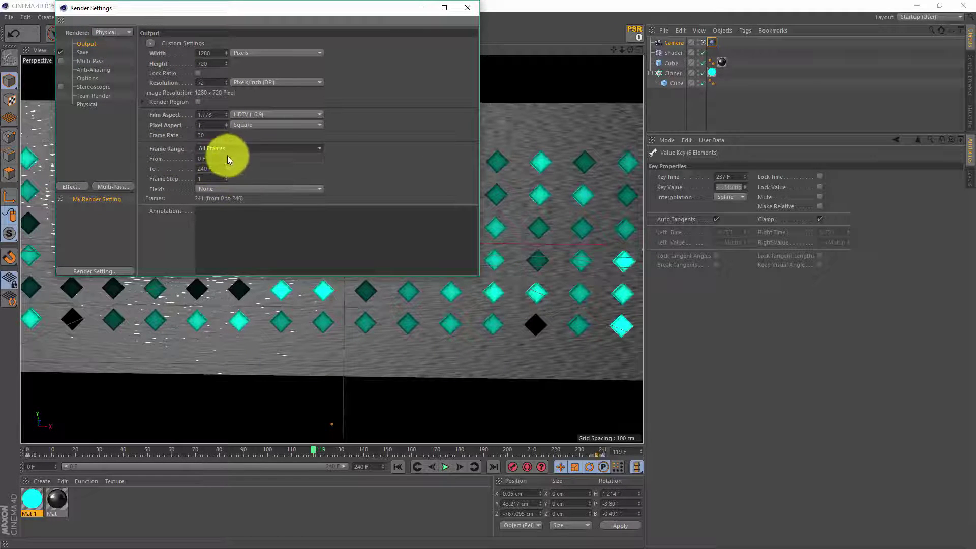
click(227, 156)
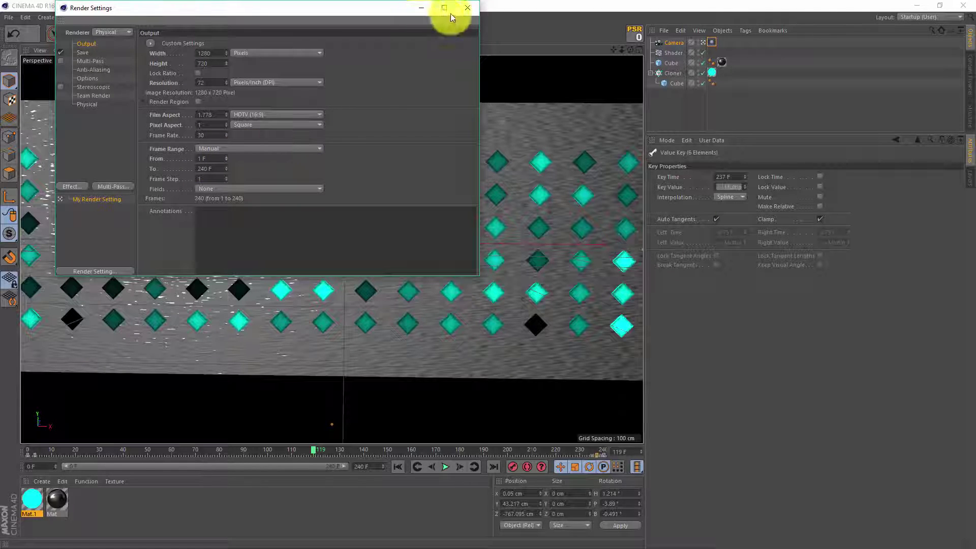
click(468, 8)
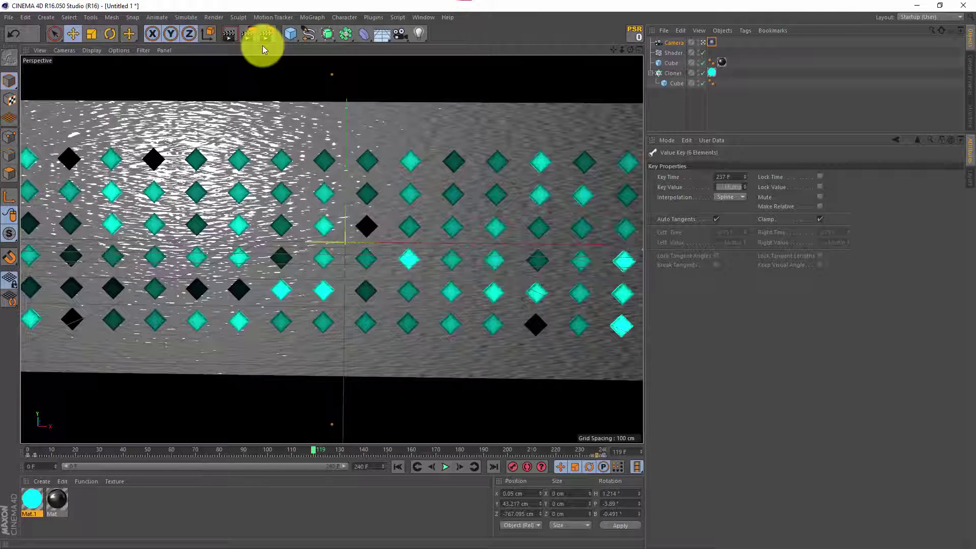